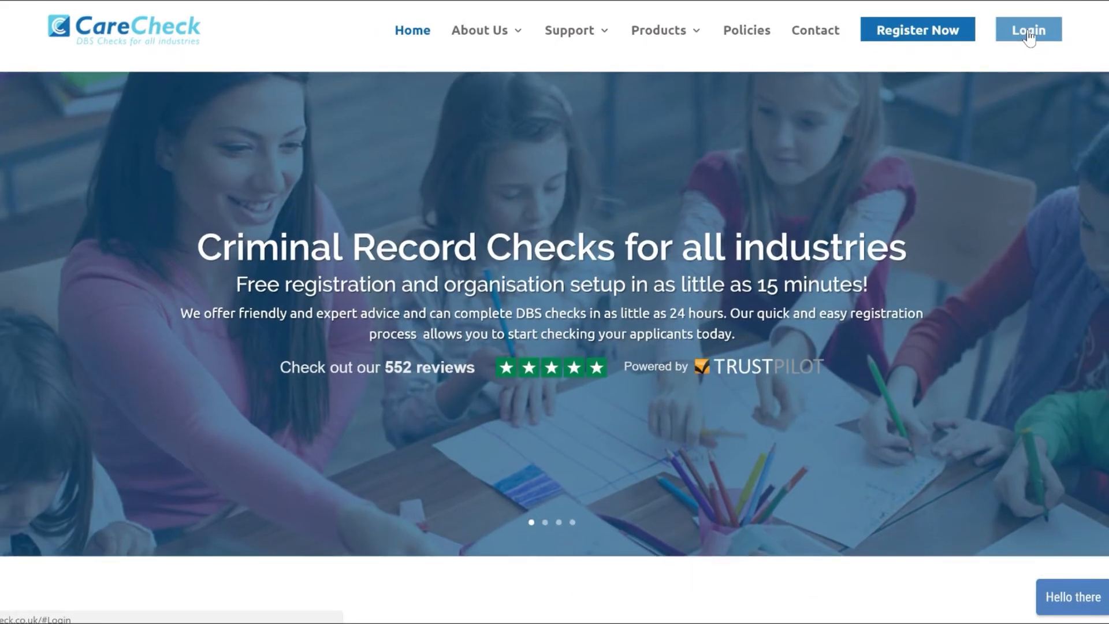
# Jump down the CareCheck home page to the login options section.
pyautogui.click(1028, 34)
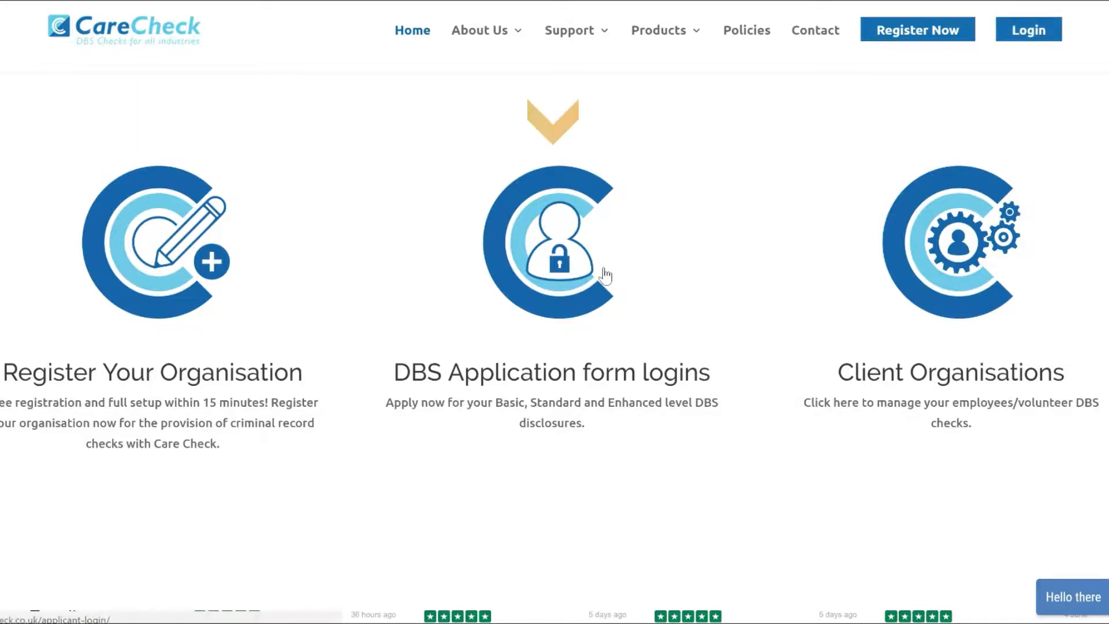
# Open DBS Application form logins, tick the Standard/Enhanced confirmation and submit.
pyautogui.click(565, 284)
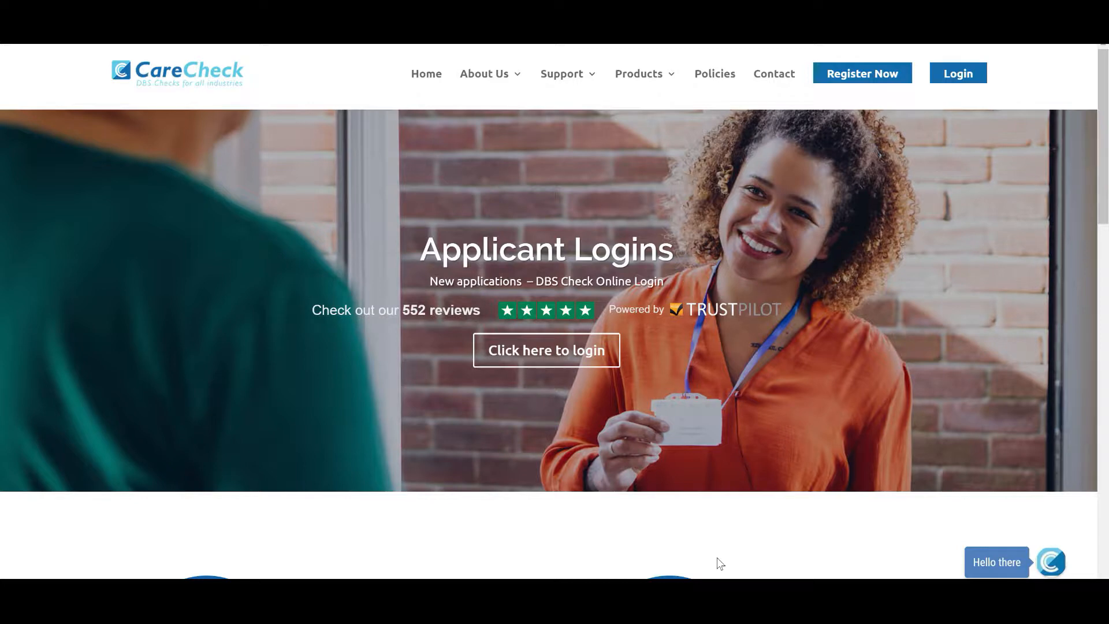
pyautogui.scroll(-5, 719, 563)
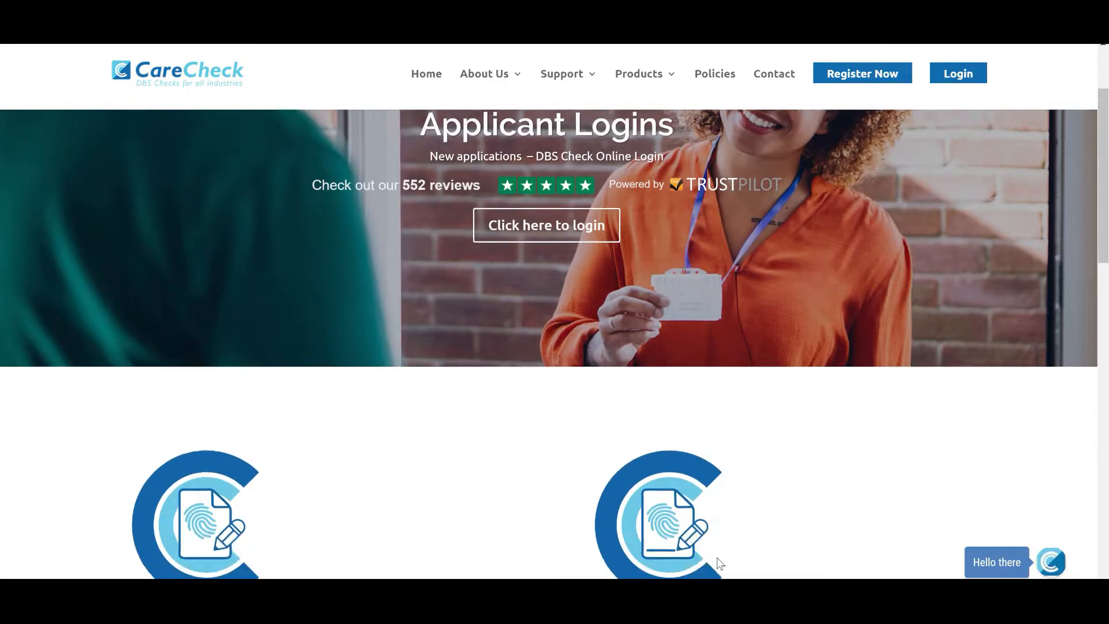
pyautogui.scroll(-5, 719, 561)
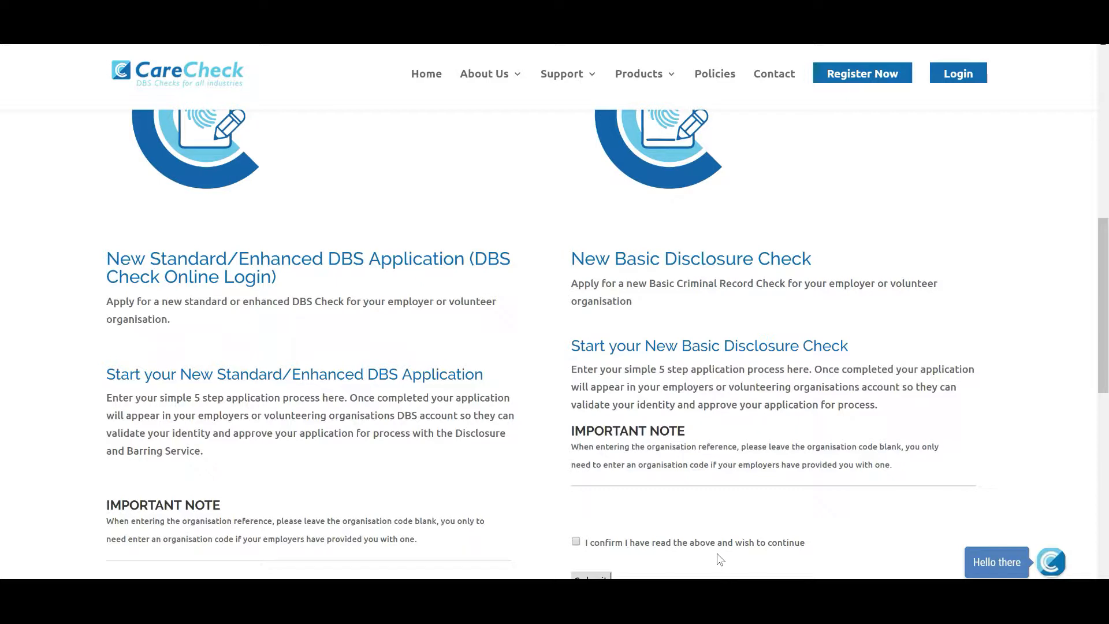
pyautogui.scroll(-2, 720, 558)
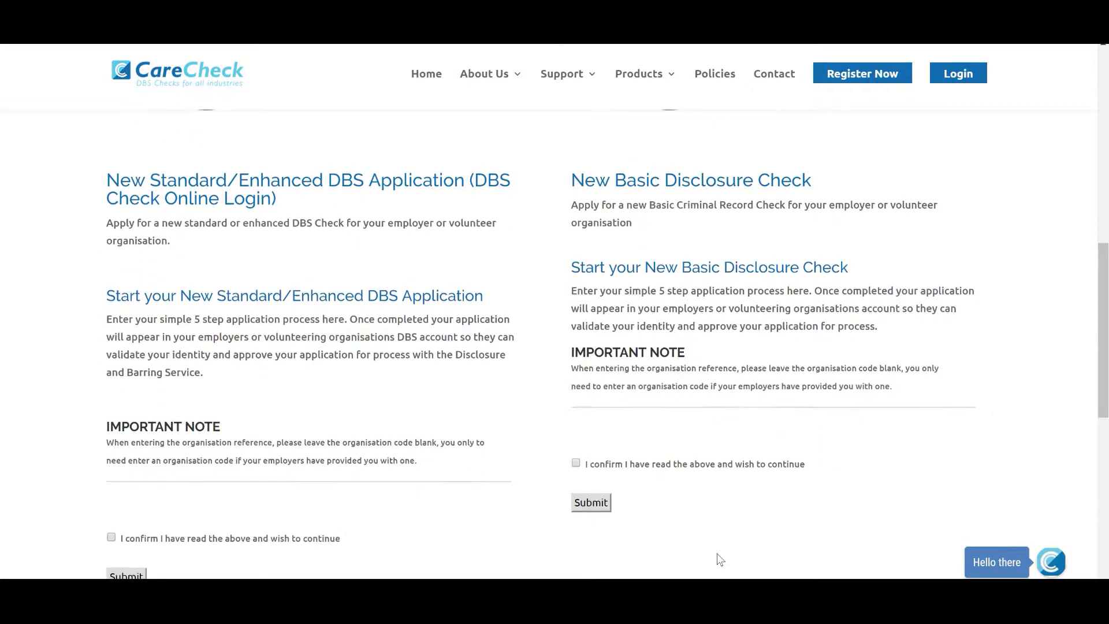
pyautogui.scroll(-1, 720, 559)
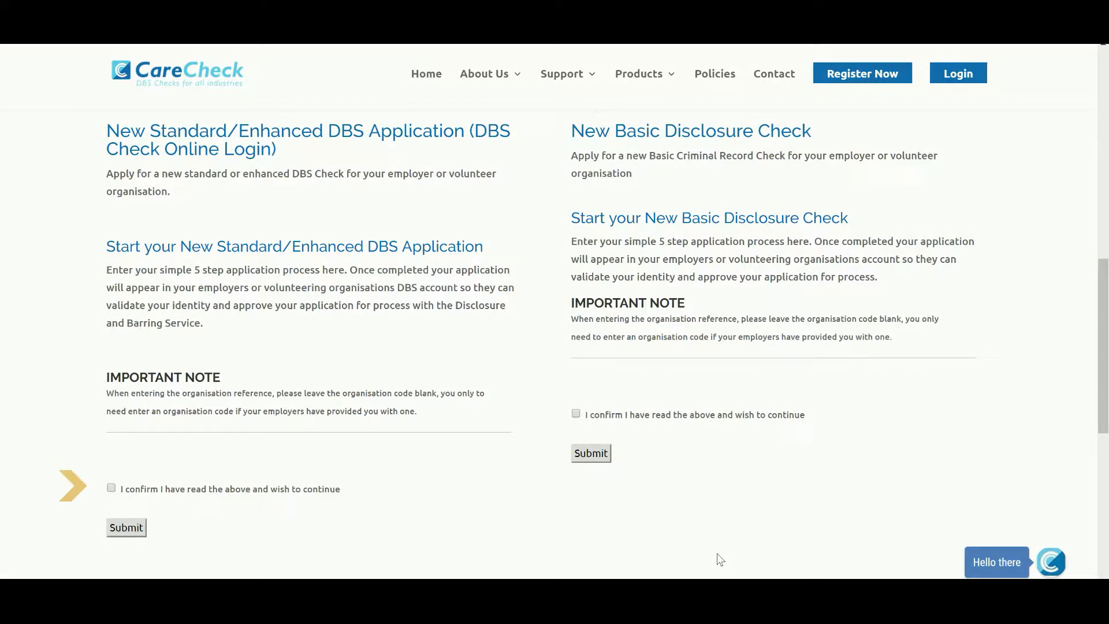
pyautogui.click(111, 489)
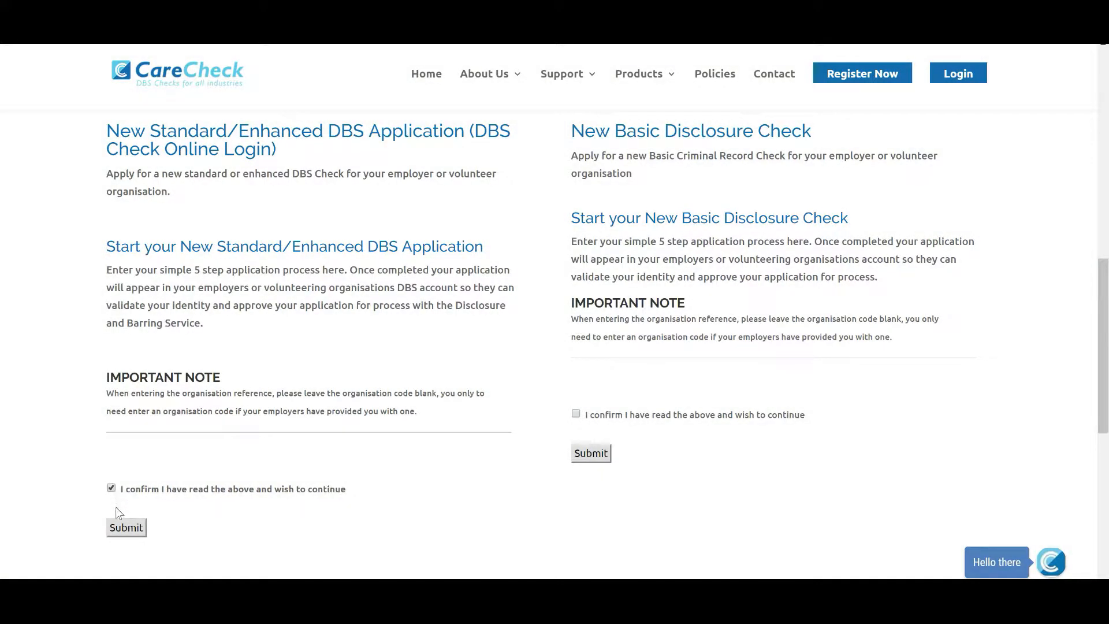
pyautogui.click(122, 527)
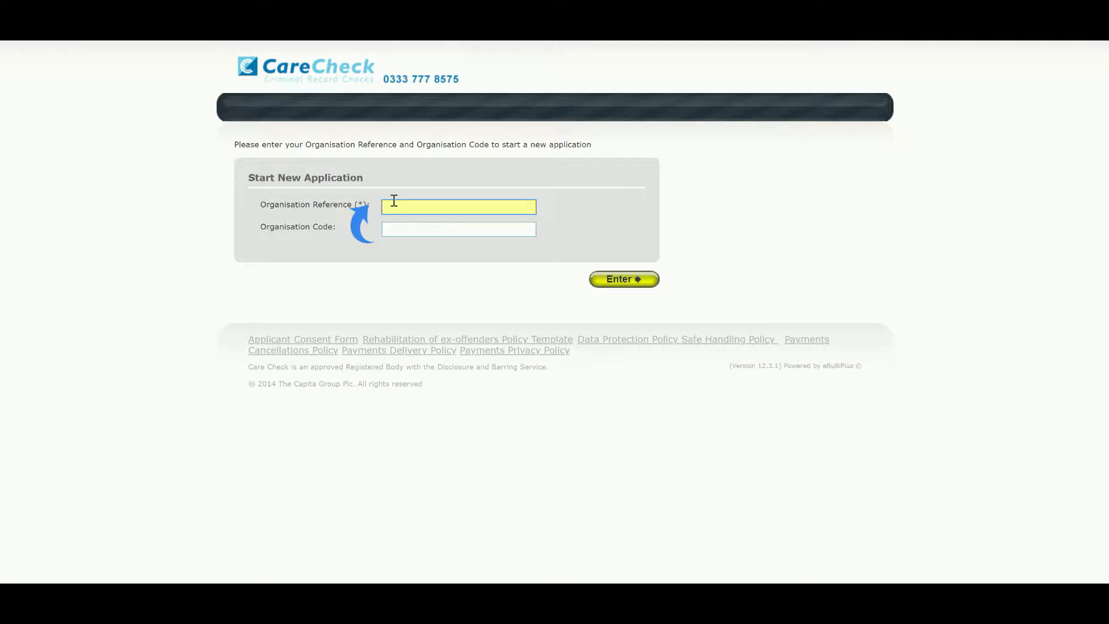
# Enter the organisation reference, leave Organisation Code blank, and submit.
pyautogui.write('DEMOACCOUNT')
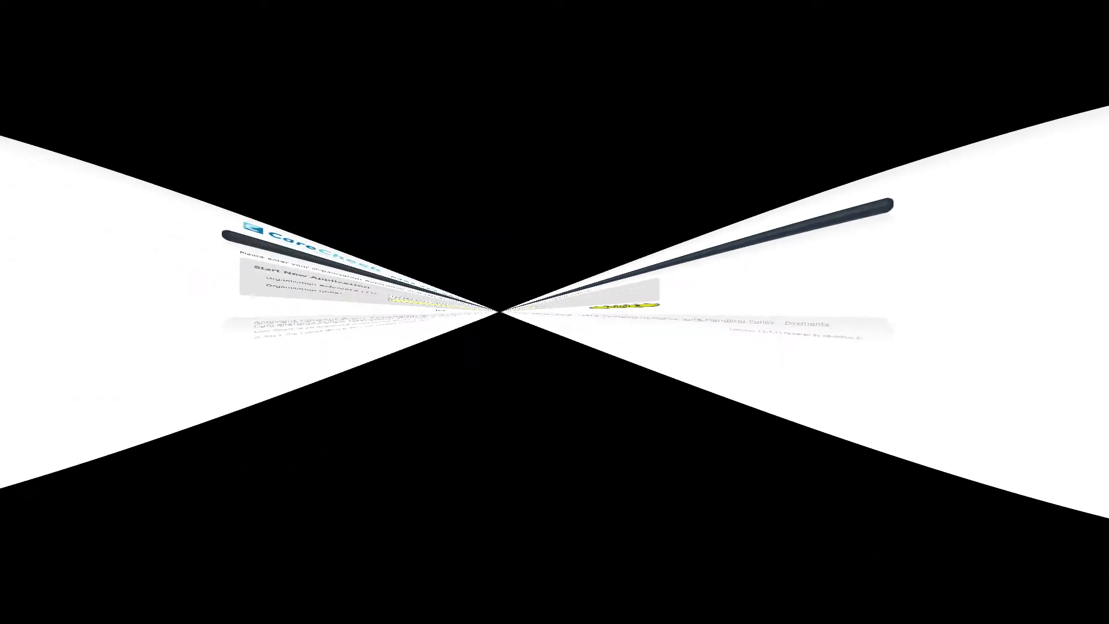
pyautogui.press('Tab')
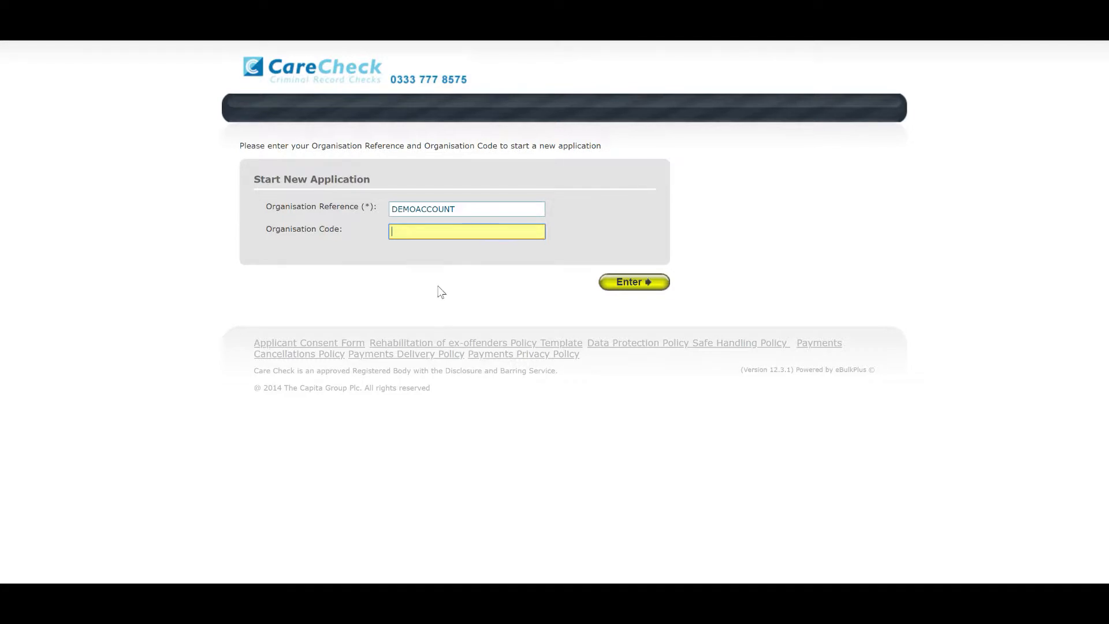
pyautogui.click(625, 286)
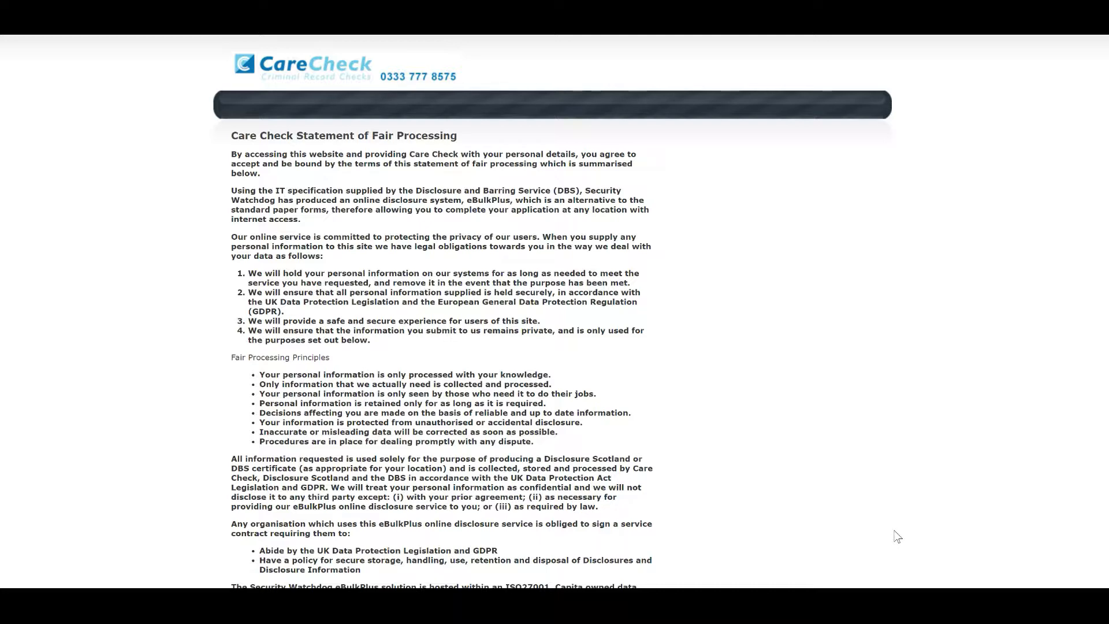
# Scroll through the Statement of Fair Processing and continue past it.
pyautogui.scroll(-1, 897, 526)
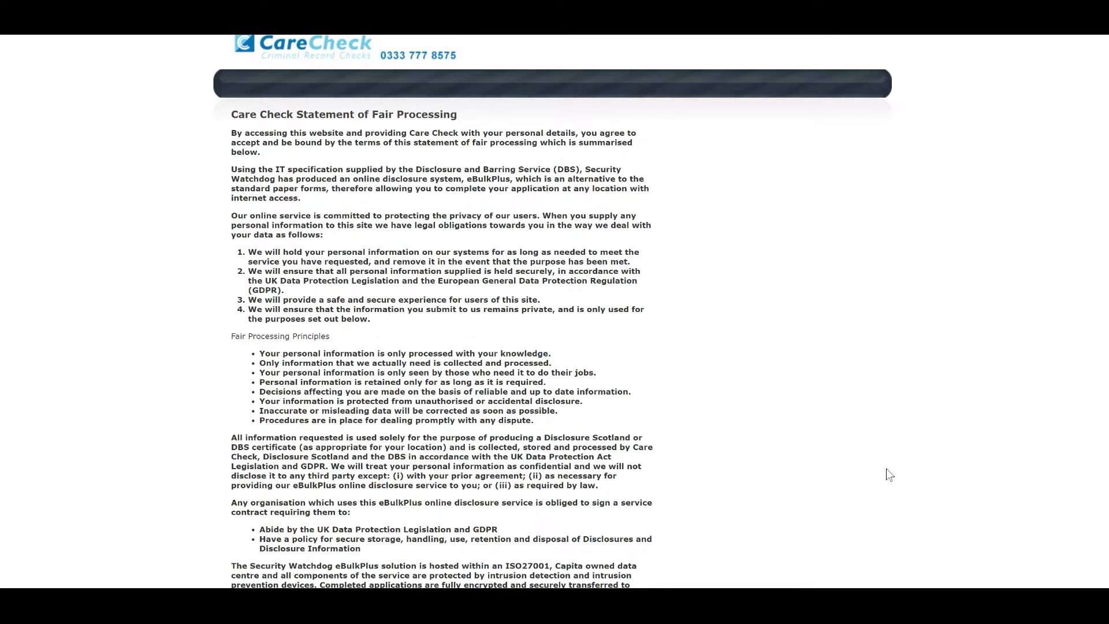
pyautogui.scroll(-5, 886, 470)
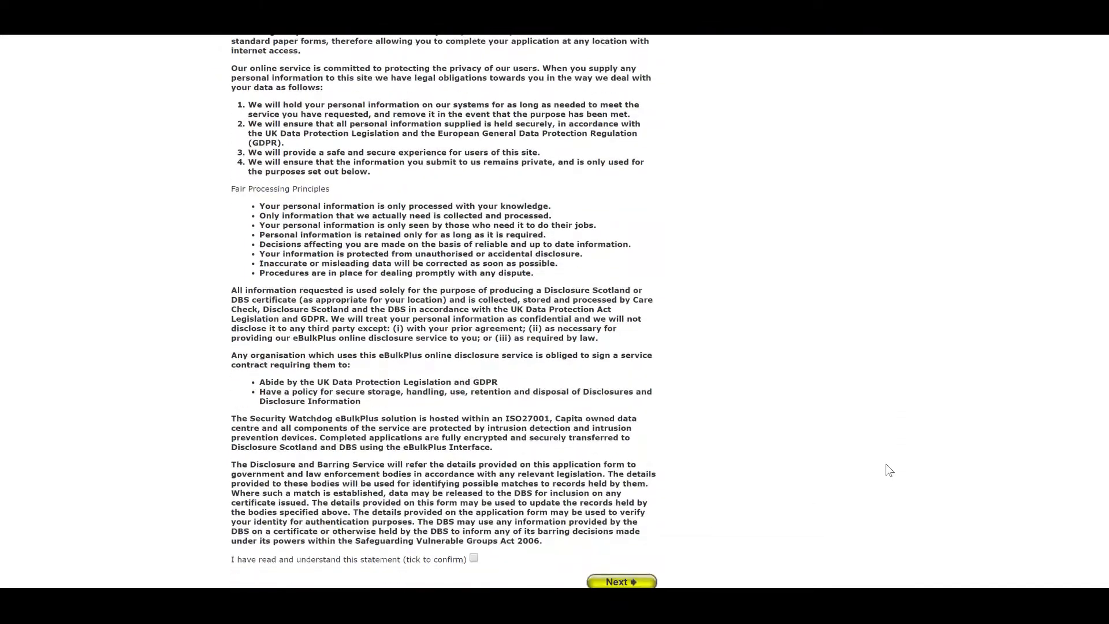
pyautogui.scroll(-3, 886, 460)
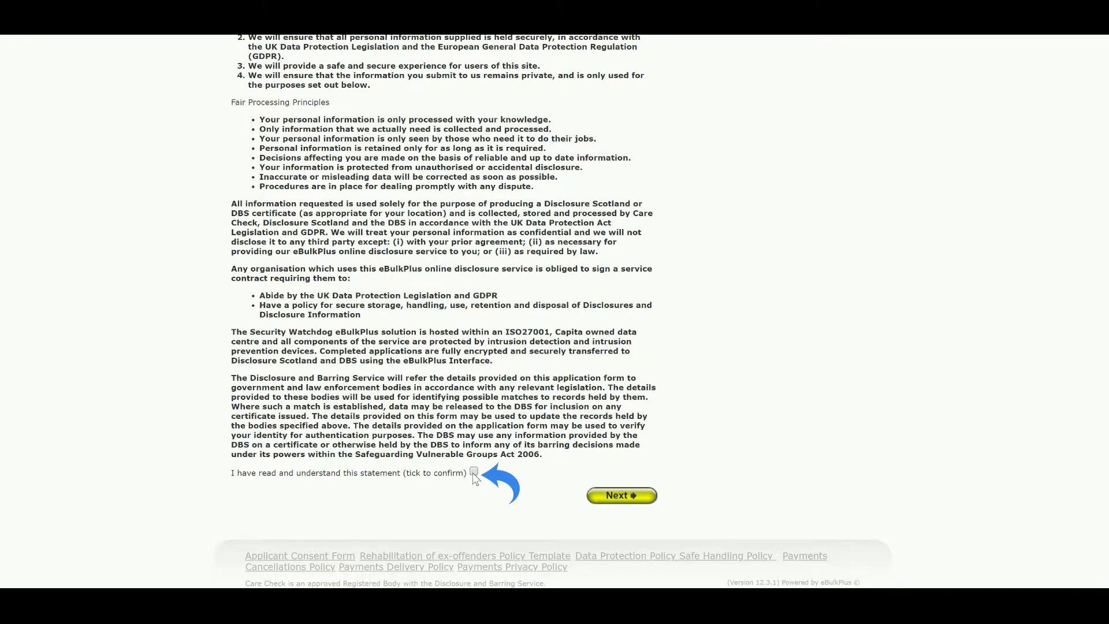
pyautogui.click(596, 506)
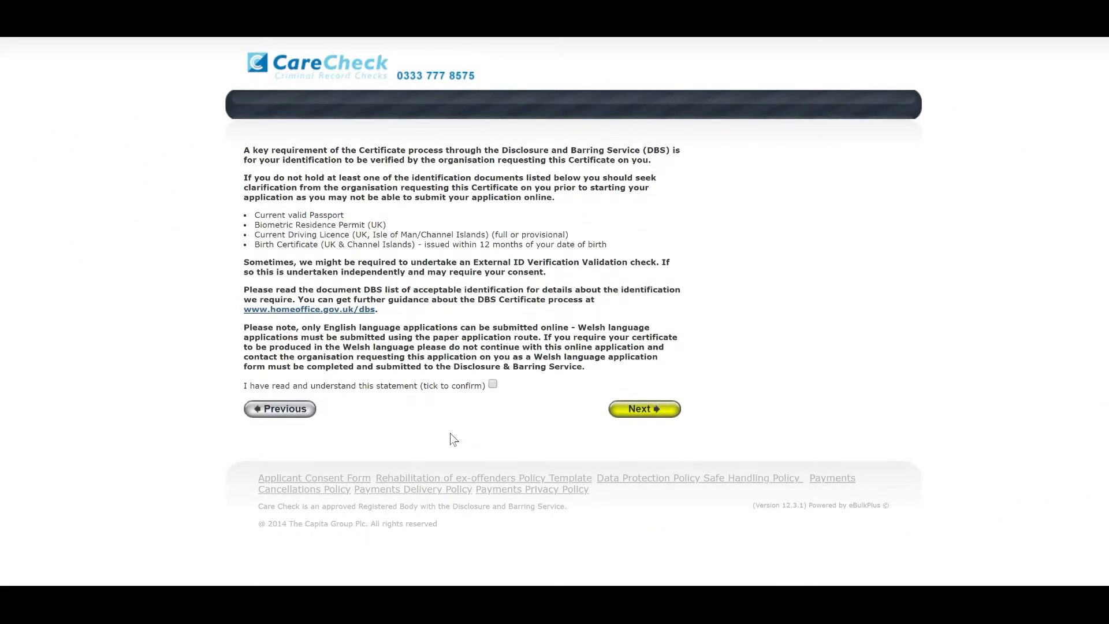
# Confirm the identification statement has been read and continue to About You.
pyautogui.click(492, 384)
pyautogui.click(622, 413)
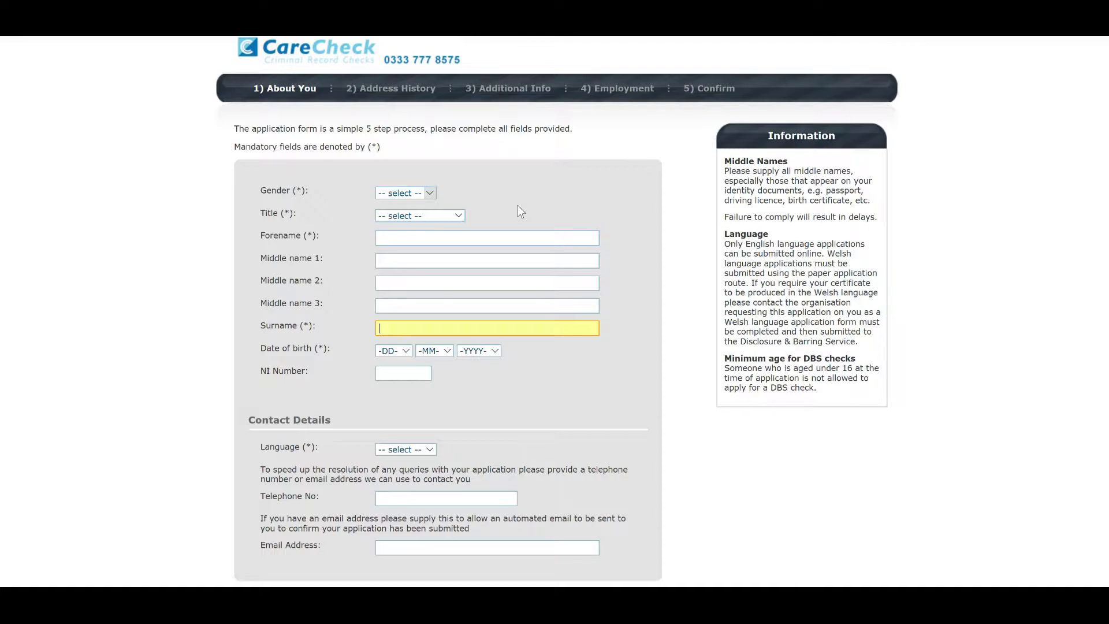
# Set gender to Male and title to Mr, and enter the applicant's forename and surname.
pyautogui.click(430, 193)
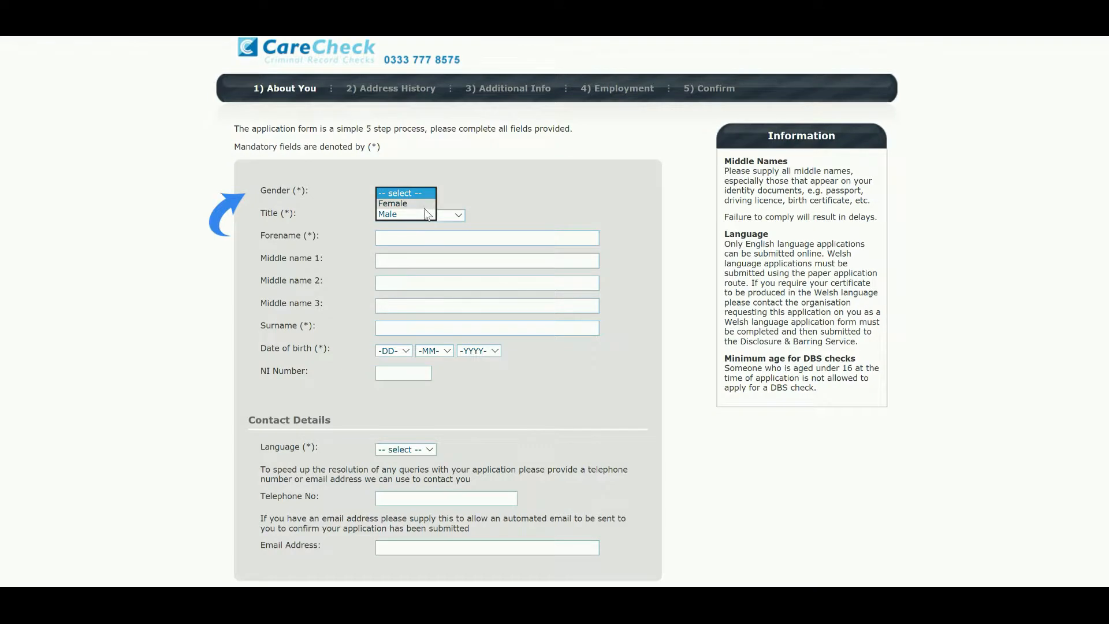
pyautogui.click(424, 212)
pyautogui.click(457, 216)
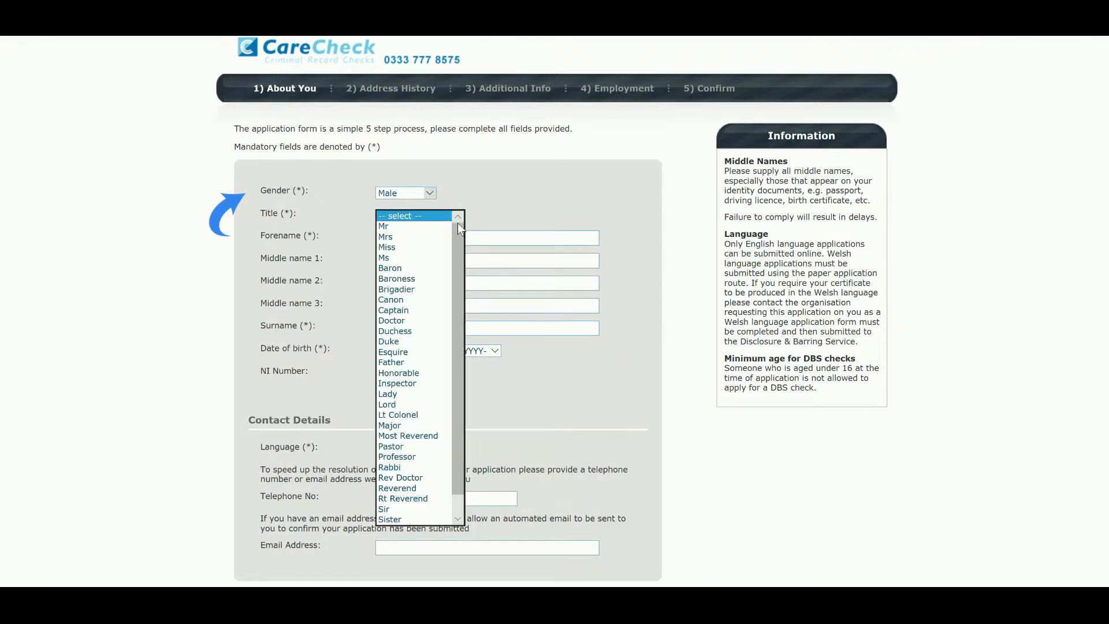
pyautogui.click(432, 228)
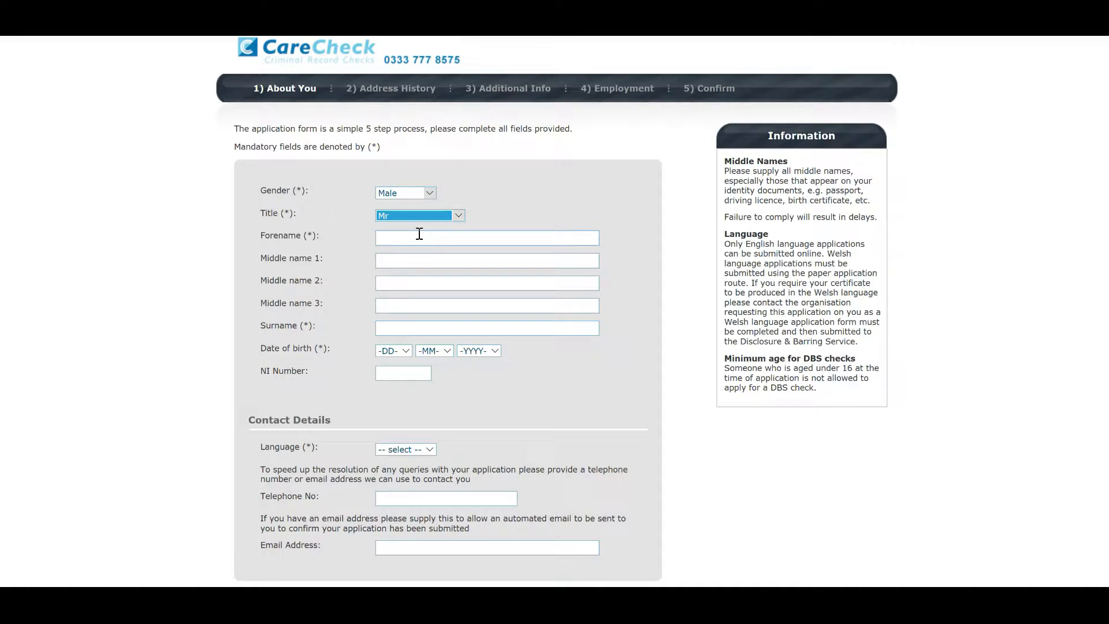
pyautogui.click(419, 234)
pyautogui.write('JOHN')
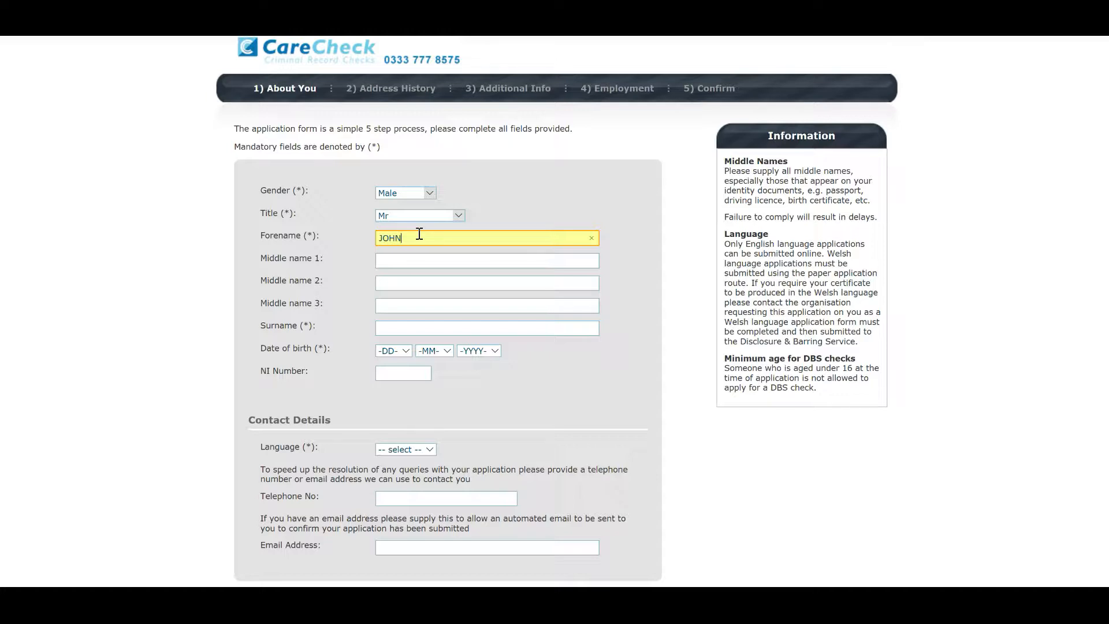
pyautogui.click(403, 328)
pyautogui.write('SMITH')
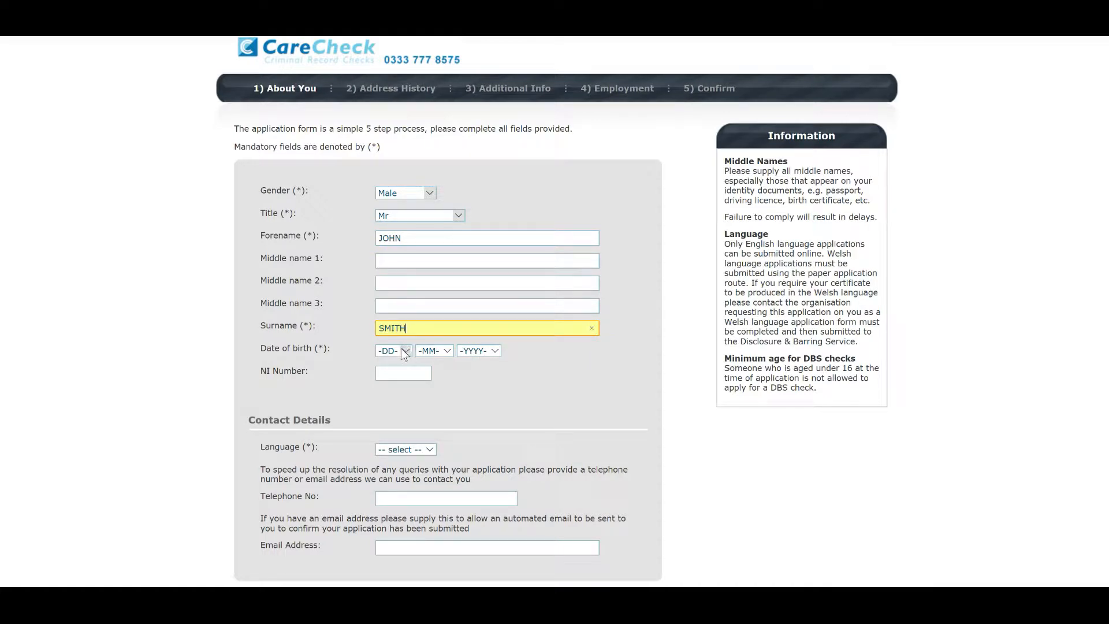
pyautogui.click(404, 350)
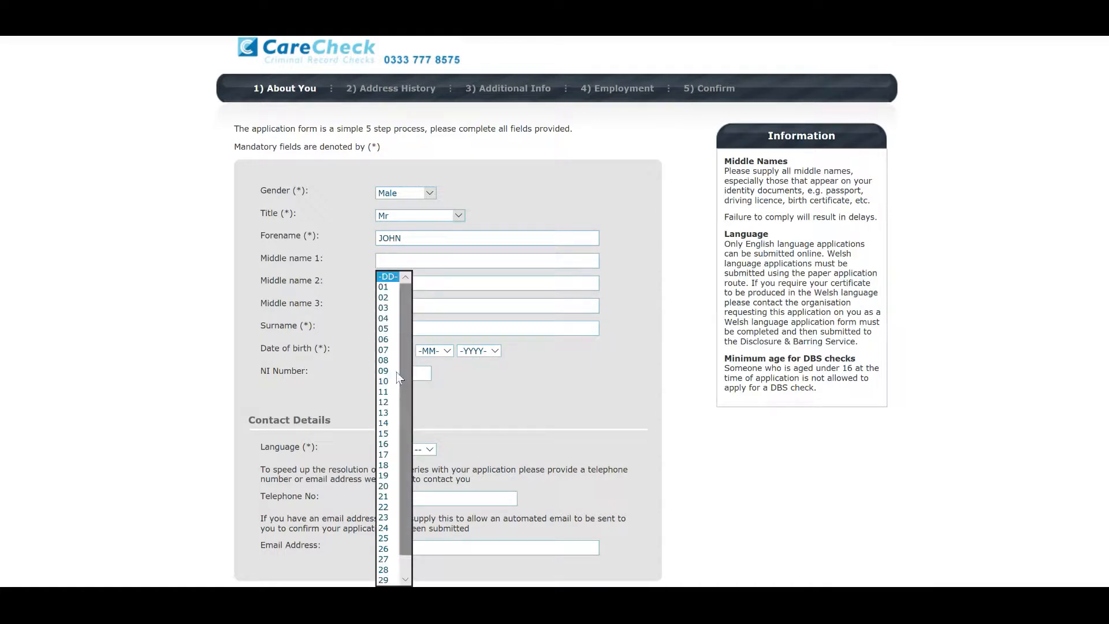
pyautogui.click(385, 424)
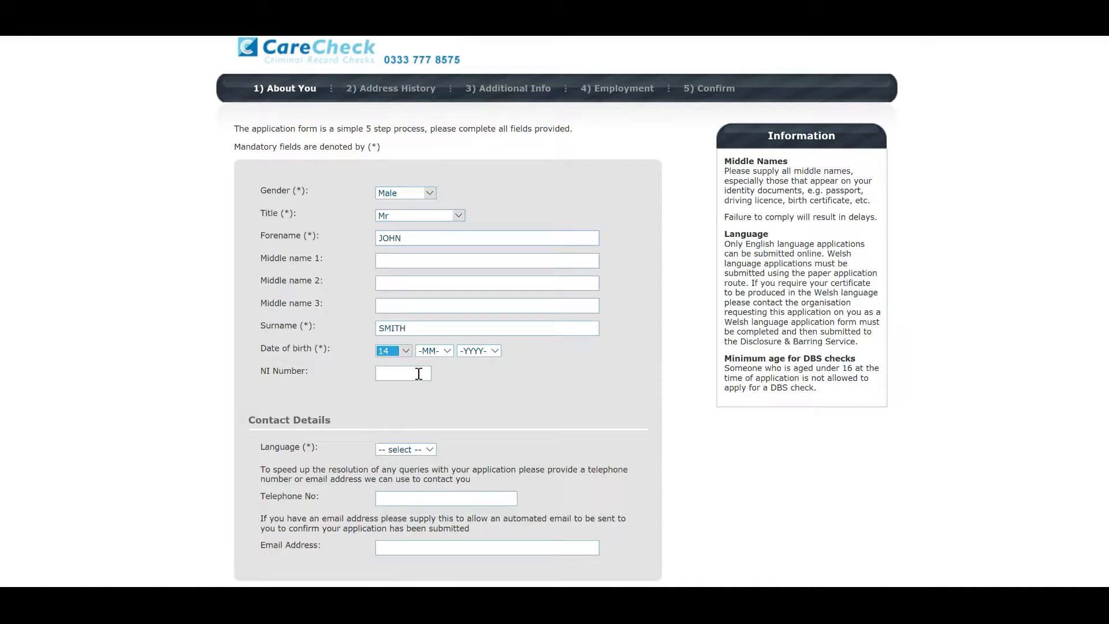
pyautogui.click(447, 351)
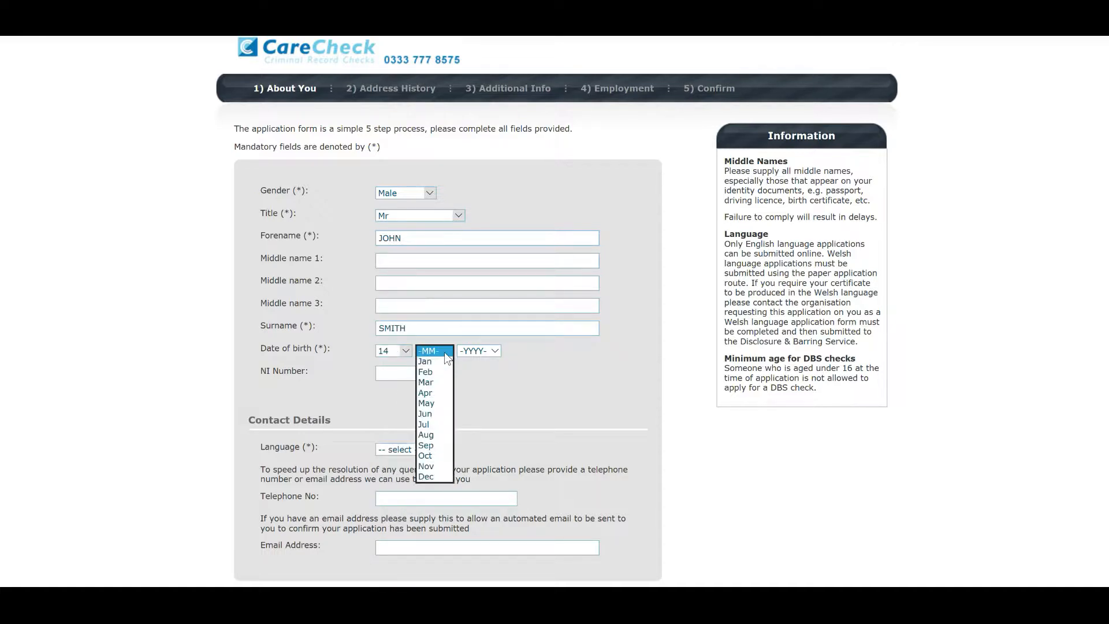
pyautogui.click(434, 465)
pyautogui.click(476, 350)
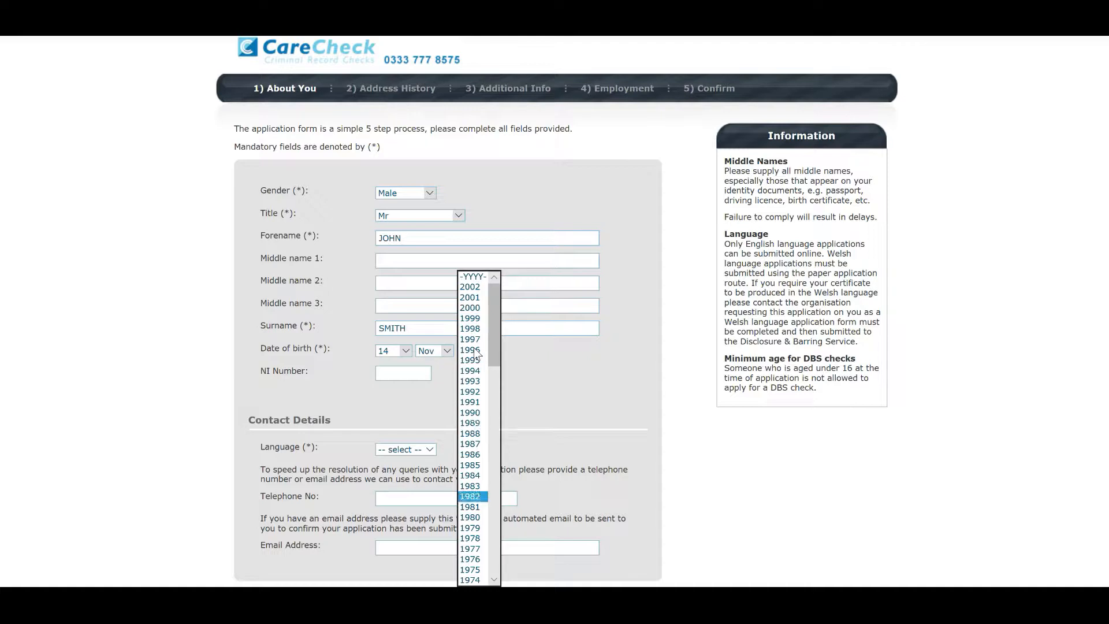
pyautogui.click(468, 497)
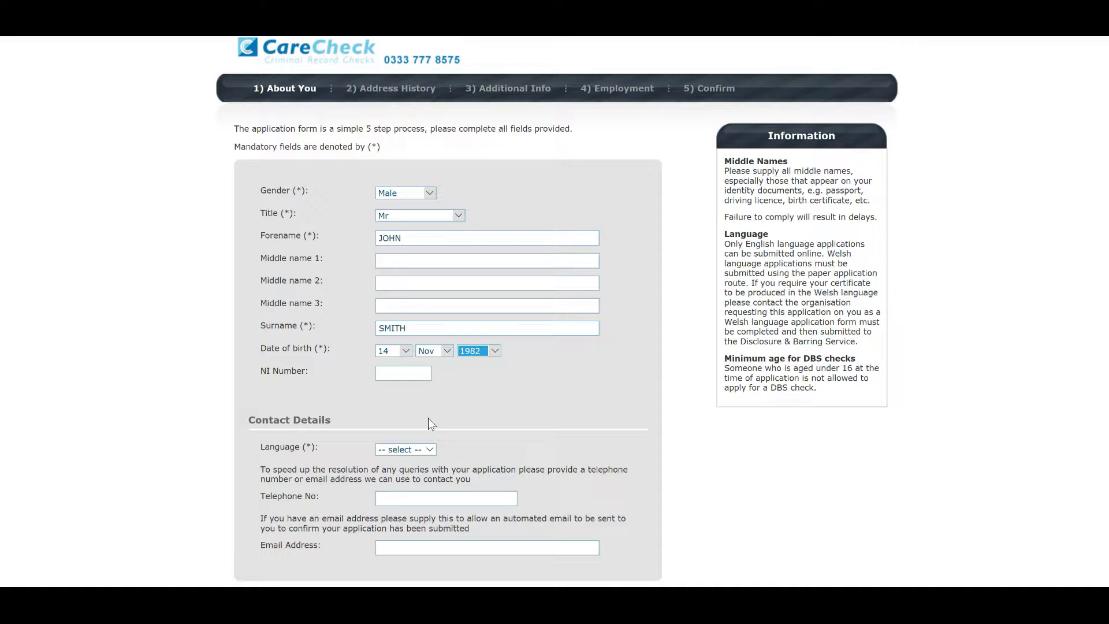
# Choose English as the language, enter the contact phone and e-mail, and continue.
pyautogui.click(427, 449)
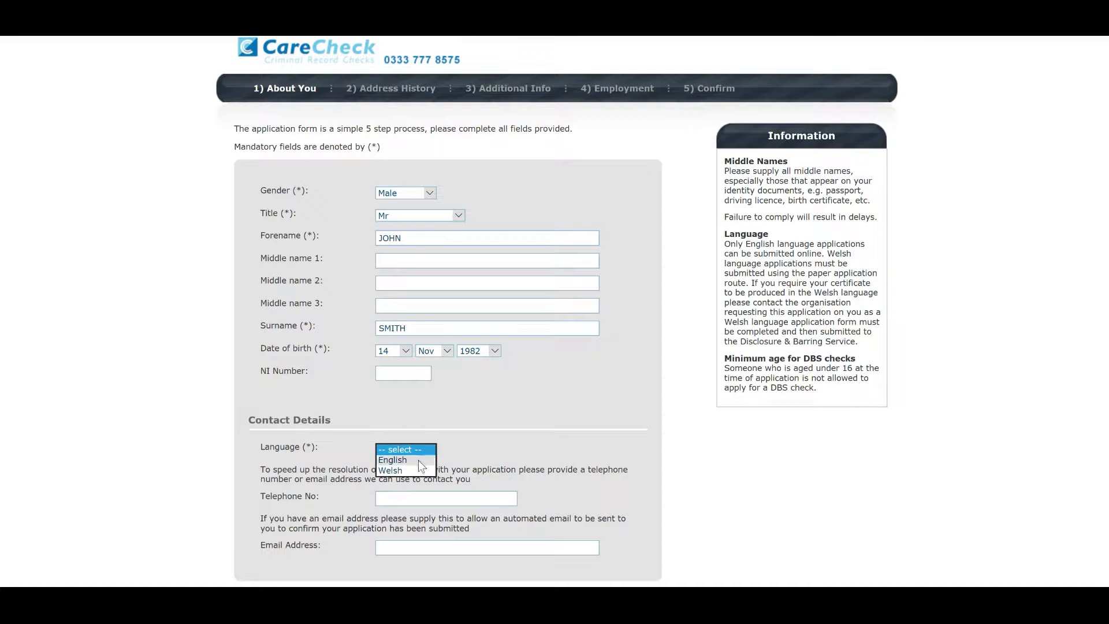
pyautogui.click(421, 460)
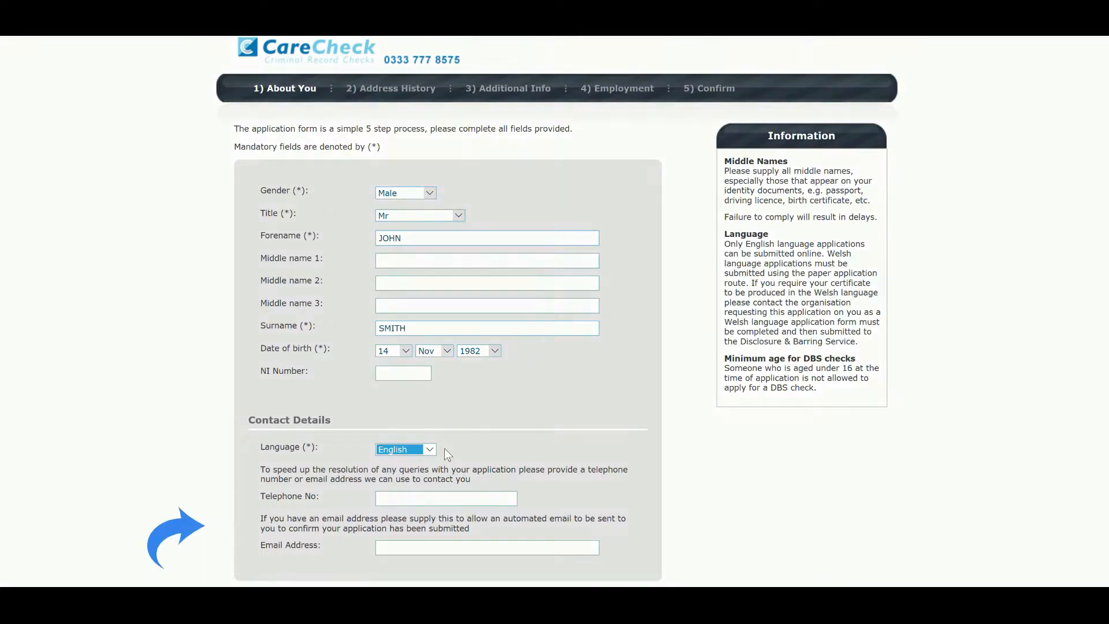
pyautogui.click(431, 498)
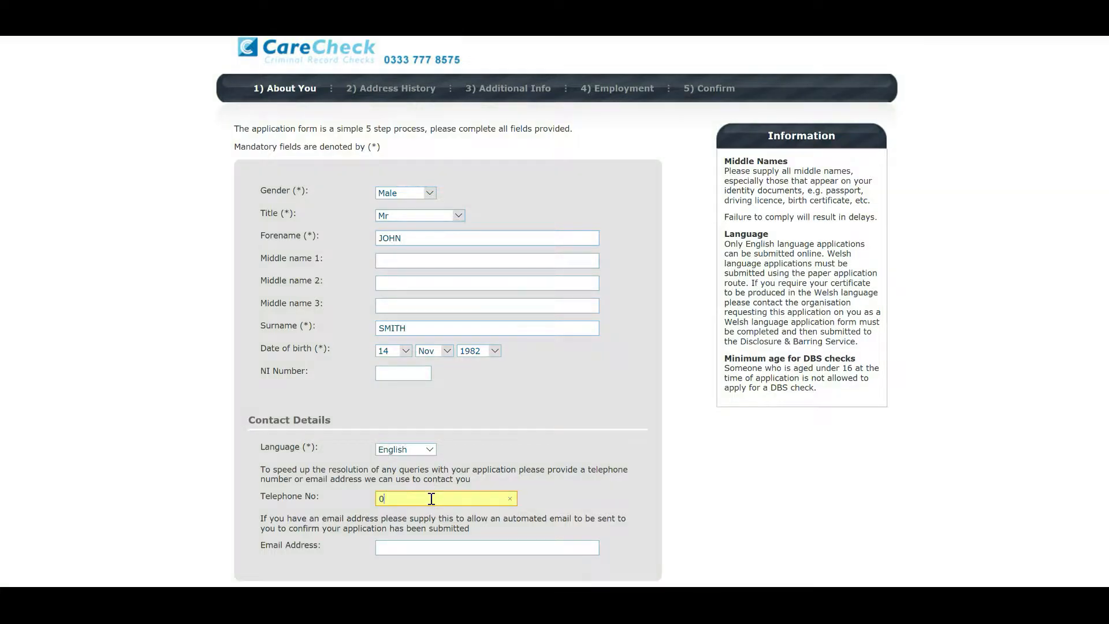
pyautogui.click(421, 545)
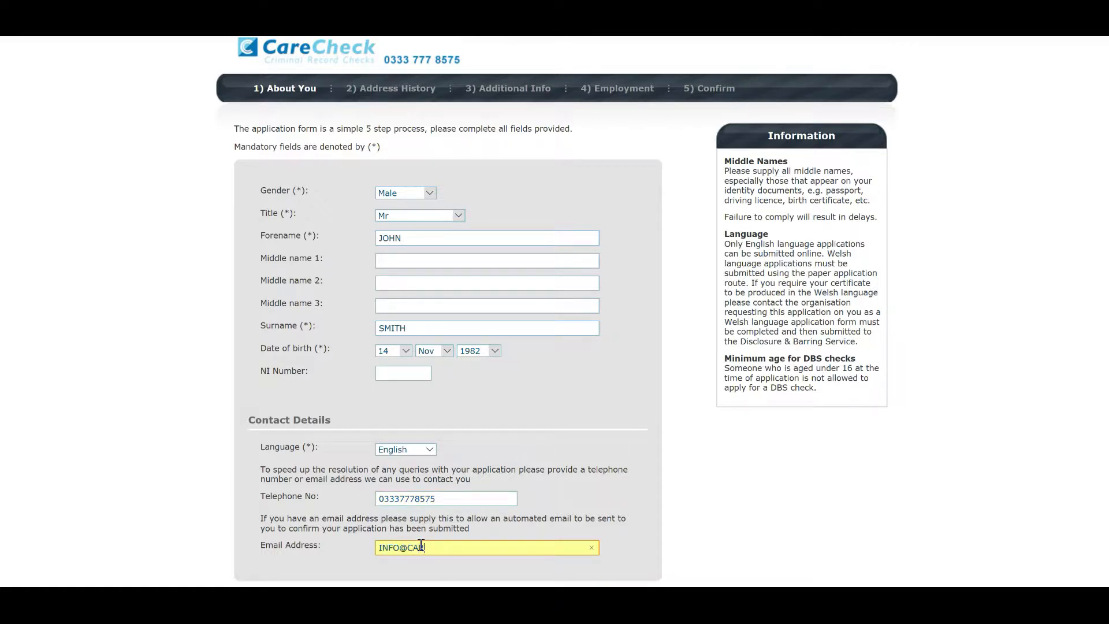
pyautogui.press('Tab')
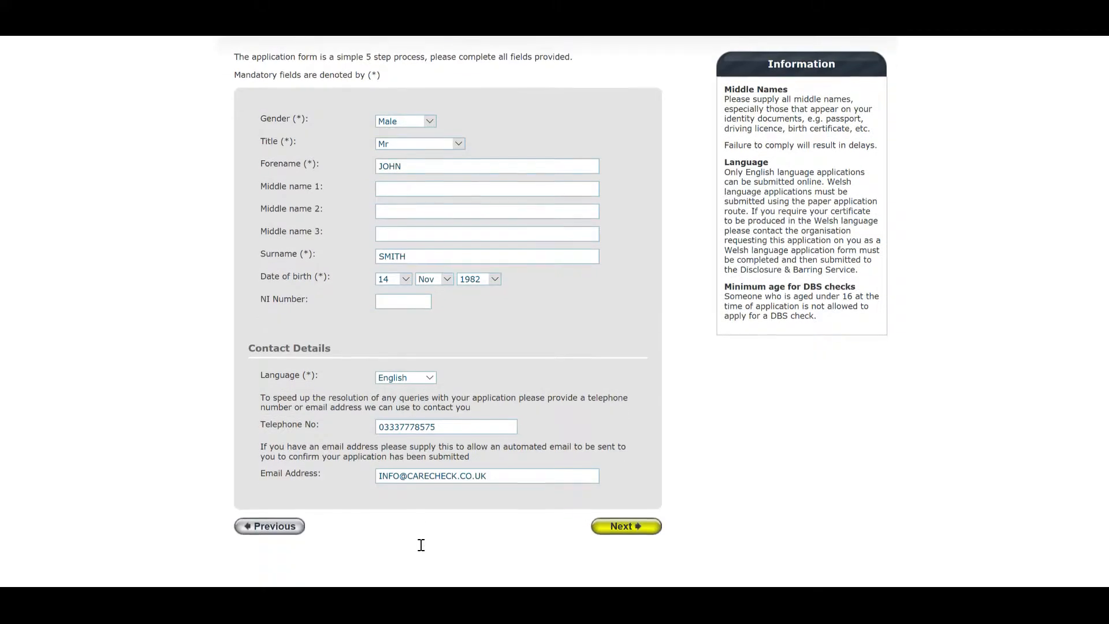
pyautogui.click(616, 526)
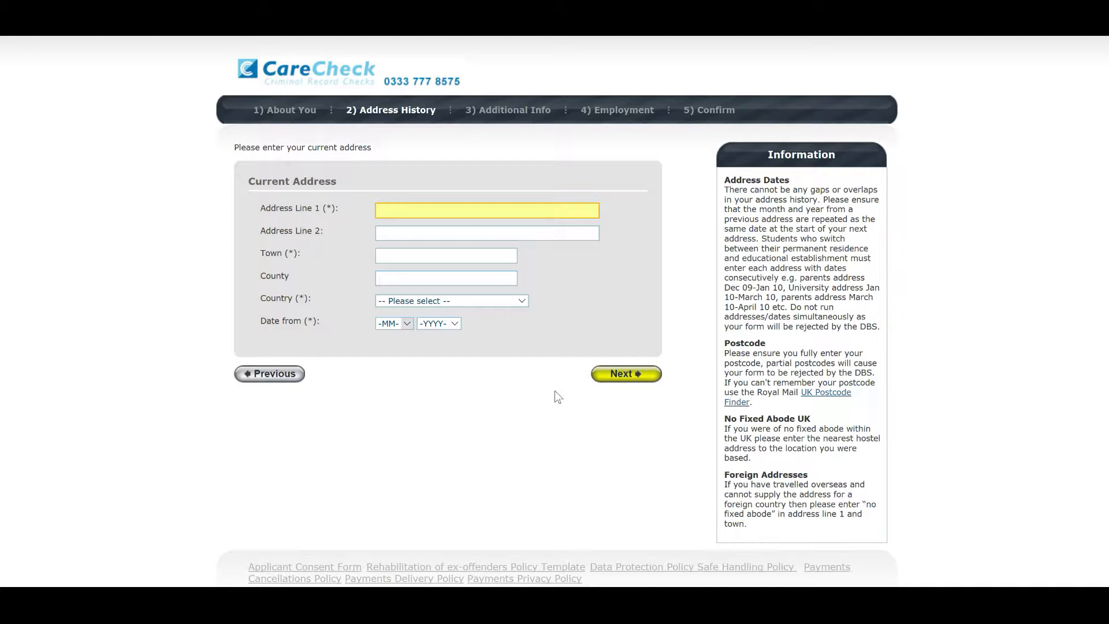
# Enter the current address's first line, town and county.
pyautogui.click(456, 210)
pyautogui.click(449, 255)
pyautogui.write('EVESHAM')
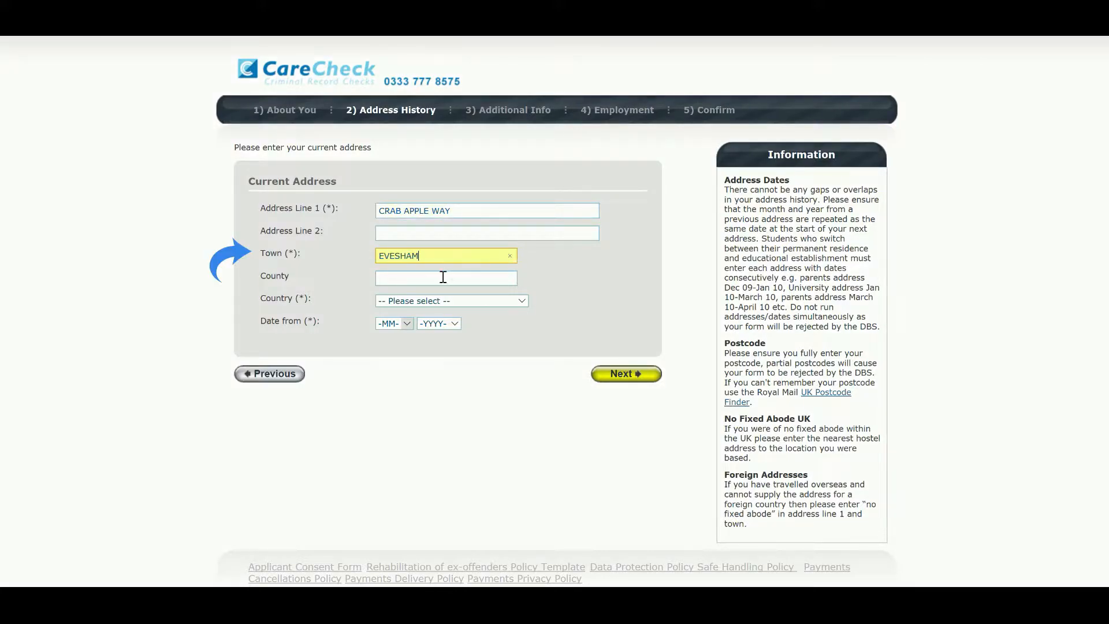
pyautogui.click(443, 278)
pyautogui.write('WORCESTERSHIRE')
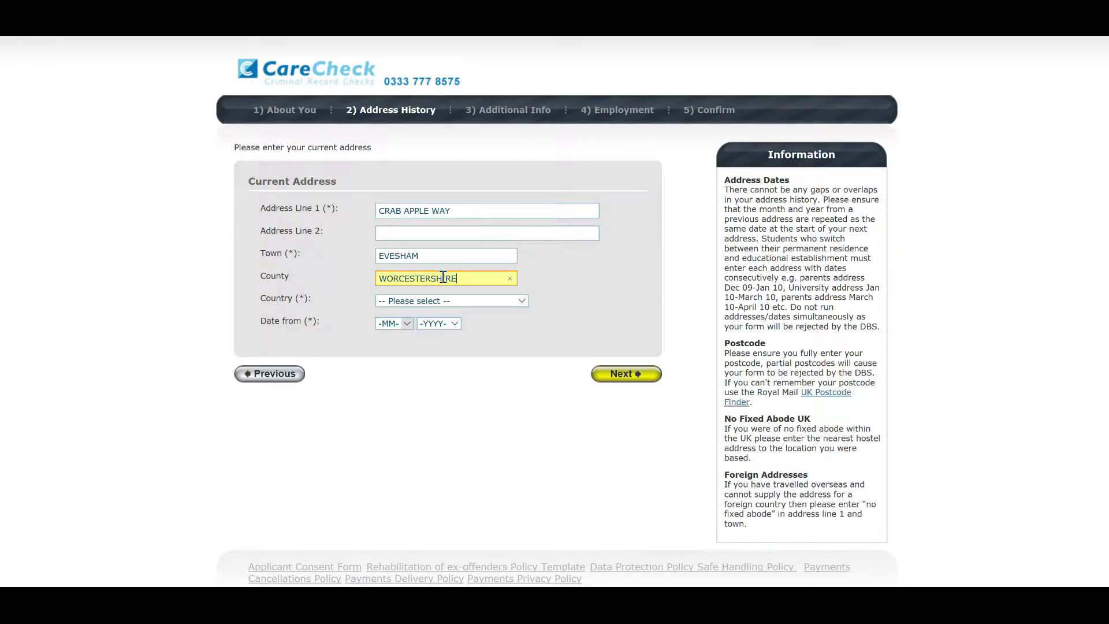
# Set country to United Kingdom, enter the postcode, and date the address from Jan 2014.
pyautogui.click(446, 299)
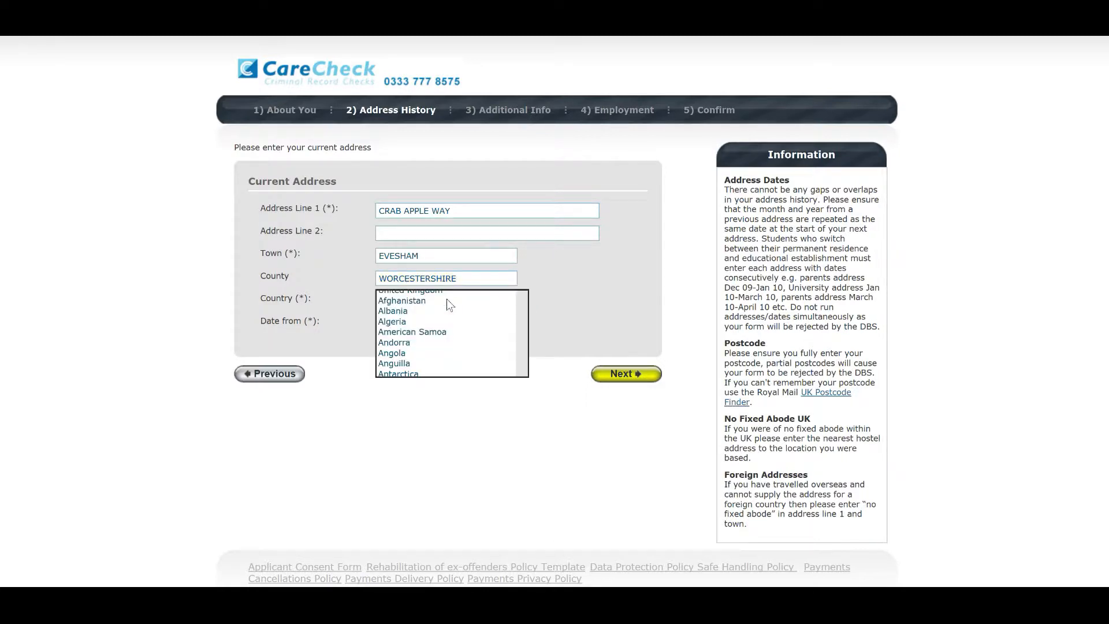
pyautogui.click(441, 292)
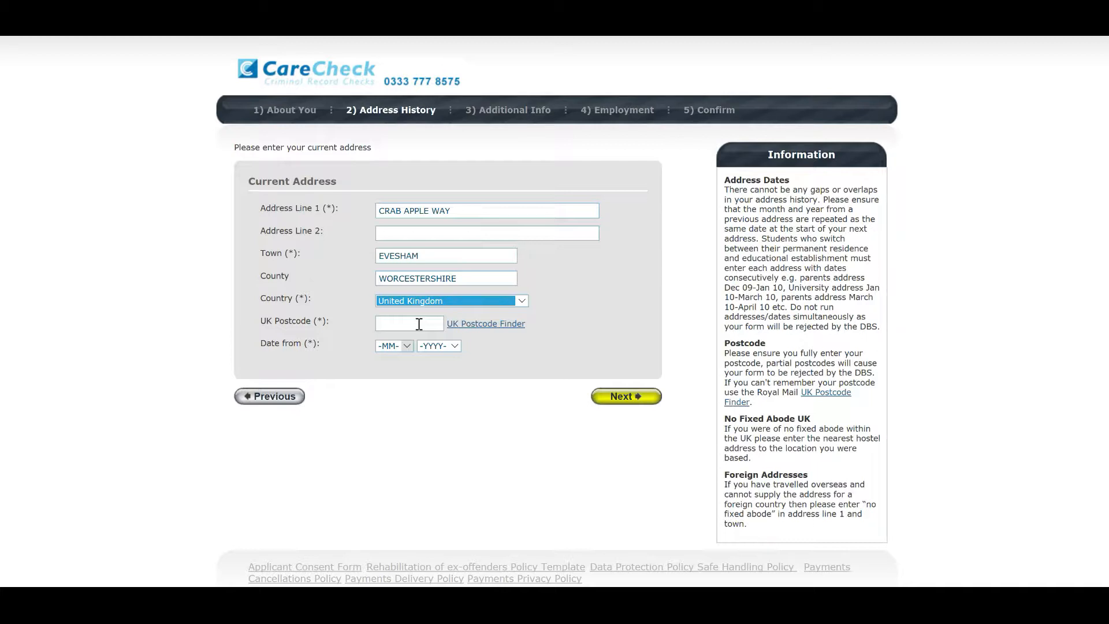
pyautogui.click(419, 324)
pyautogui.write('W')
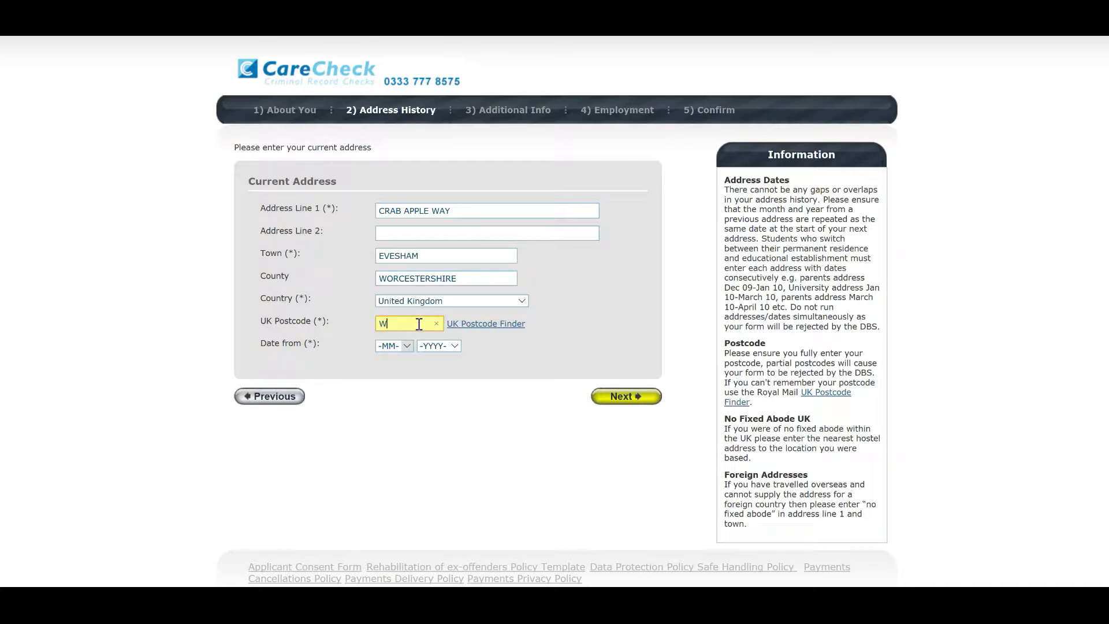
pyautogui.write('R111GP')
pyautogui.click(405, 346)
pyautogui.click(396, 355)
pyautogui.click(444, 345)
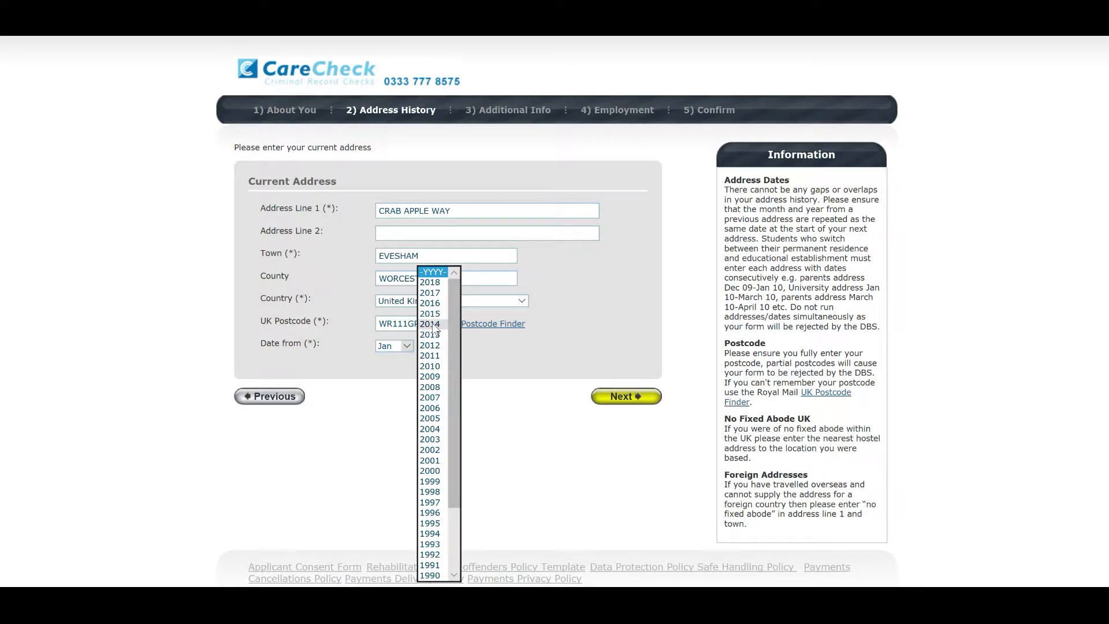
pyautogui.click(432, 323)
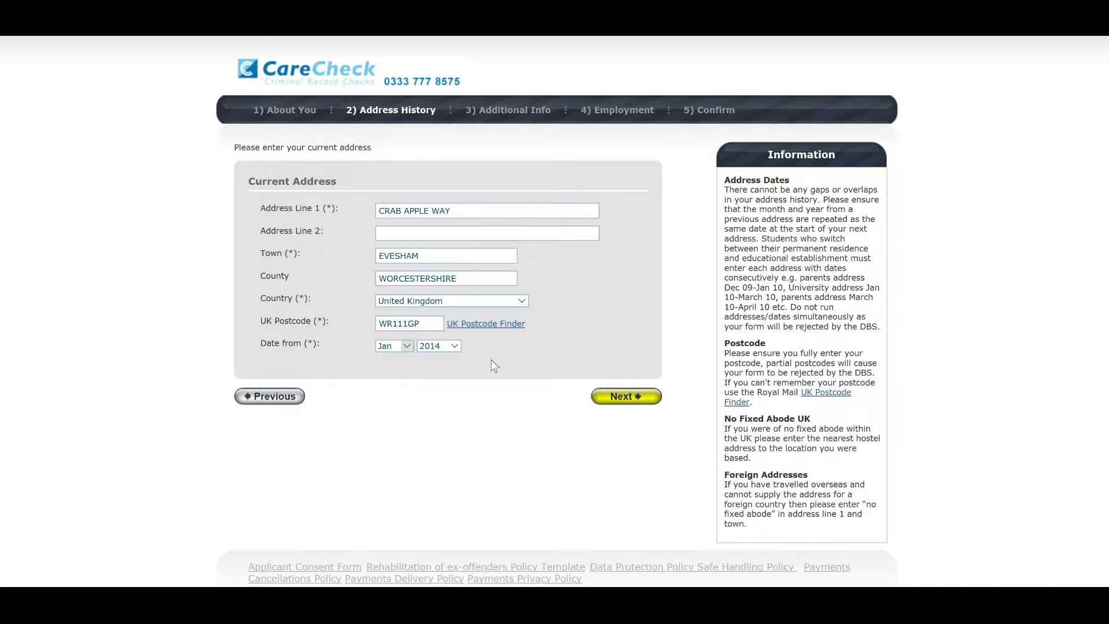
# Save the current address and open a blank form for a previous address.
pyautogui.click(616, 396)
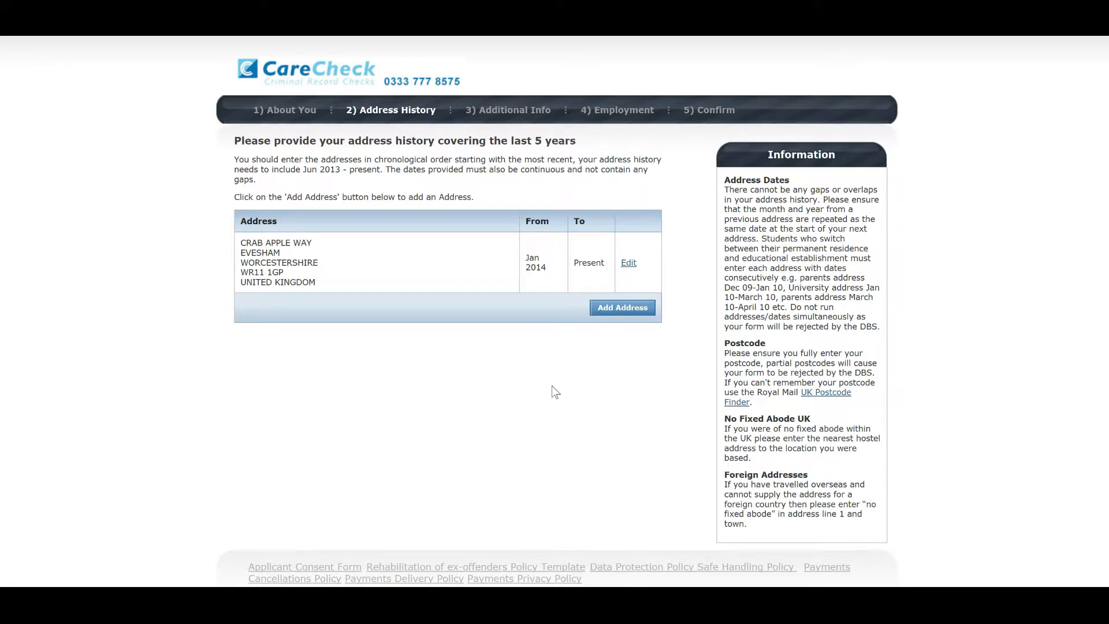
pyautogui.click(601, 309)
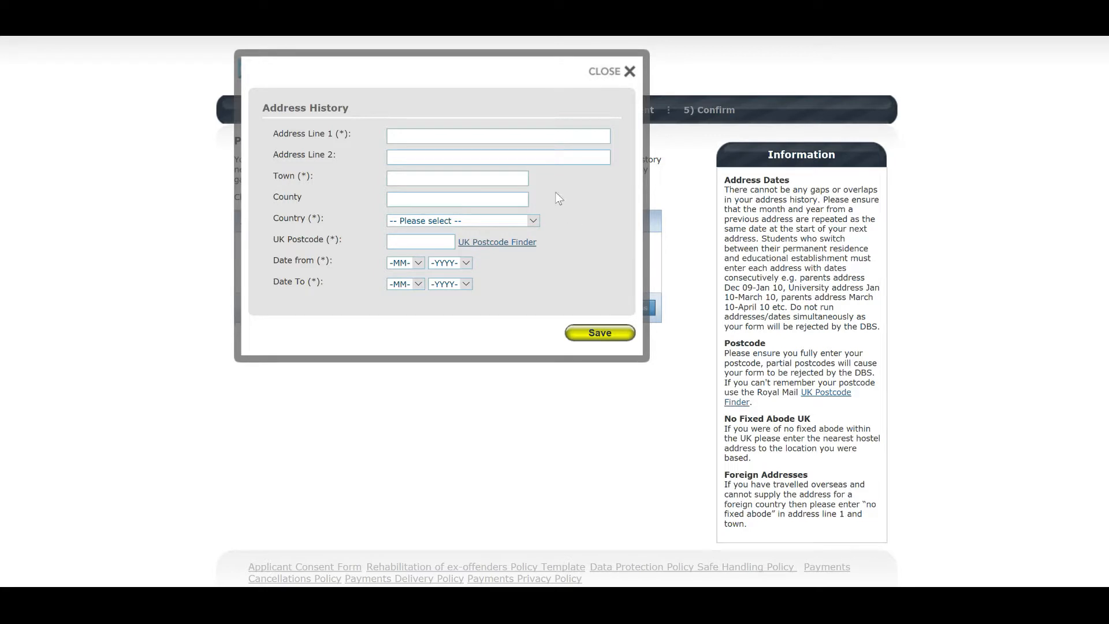
# Enter the previous address lines, town, county, United Kingdom as country, and postcode.
pyautogui.click(477, 136)
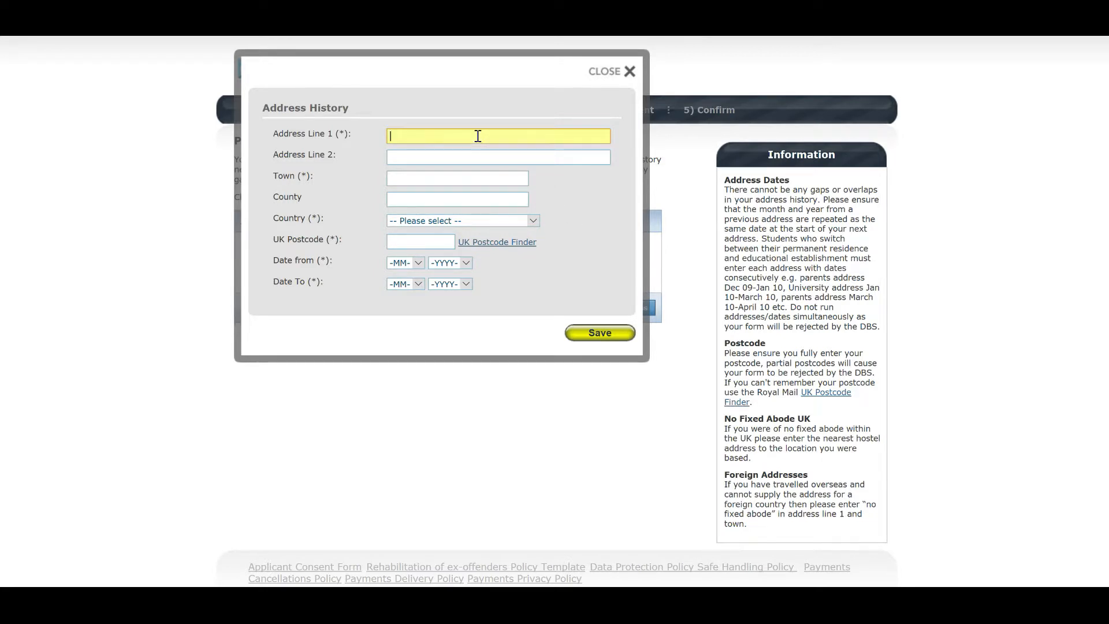
pyautogui.click(463, 163)
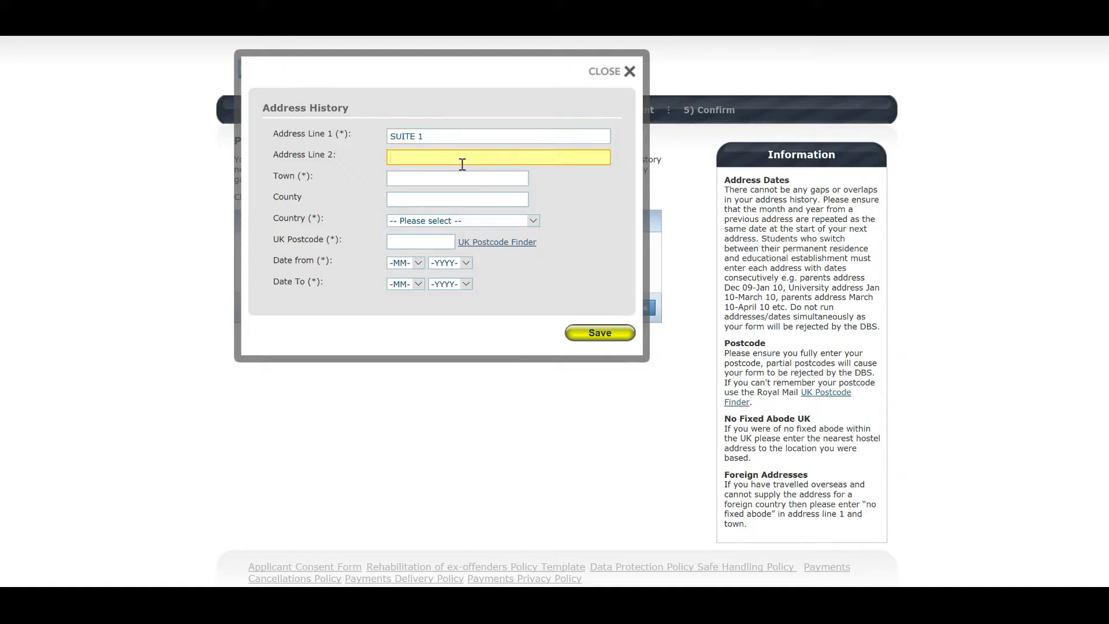
pyautogui.click(445, 177)
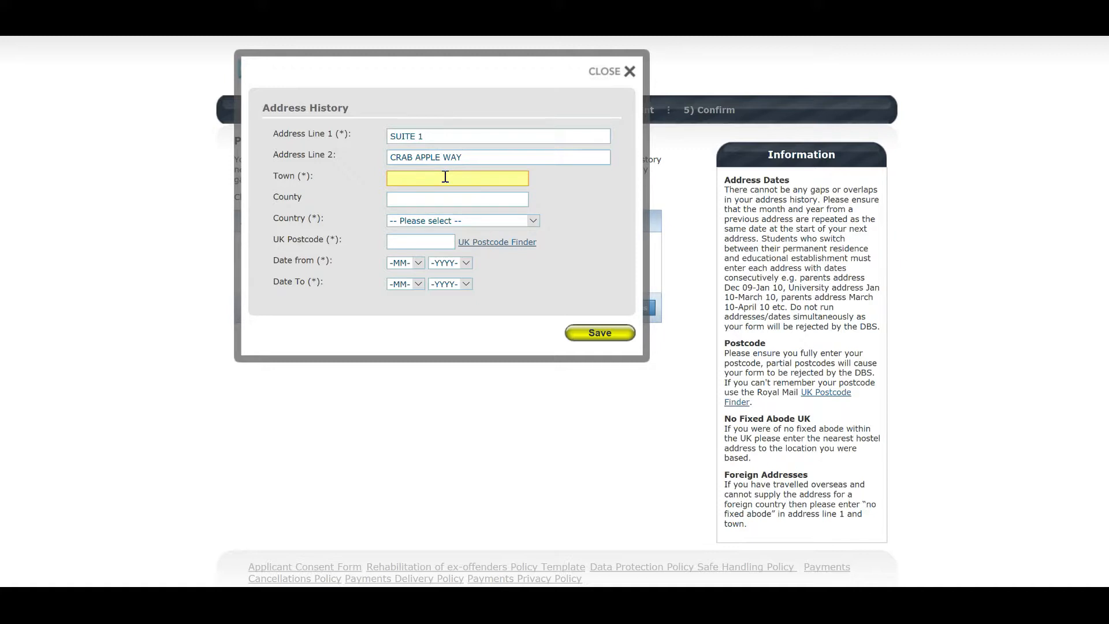
pyautogui.write('EVESHAM')
pyautogui.click(439, 200)
pyautogui.write('WORCESTERSHIRE')
pyautogui.click(440, 223)
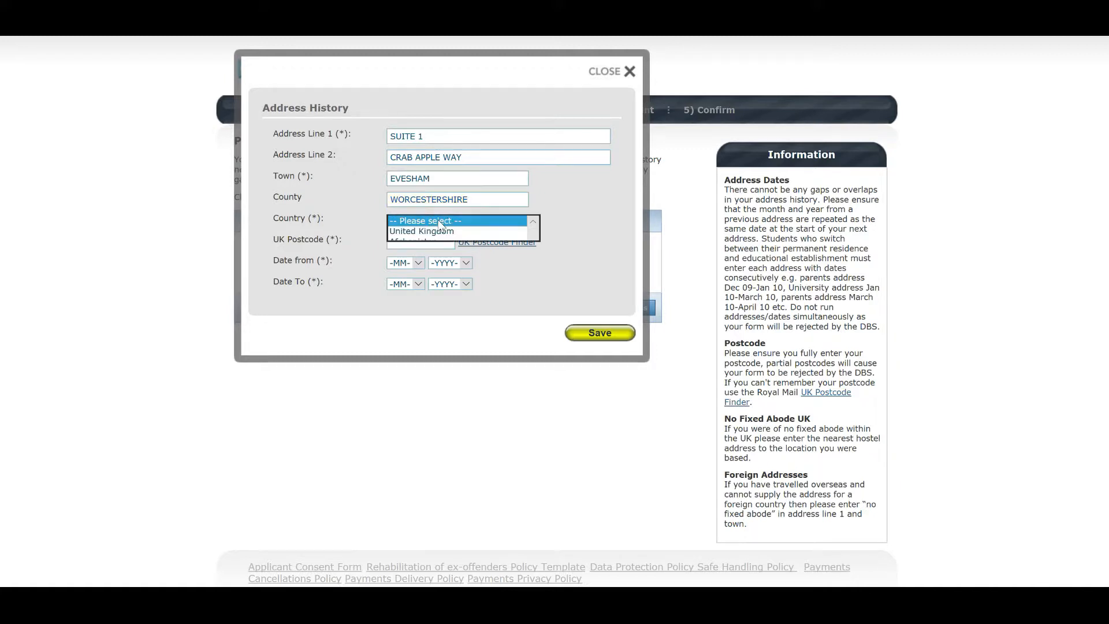
pyautogui.click(433, 231)
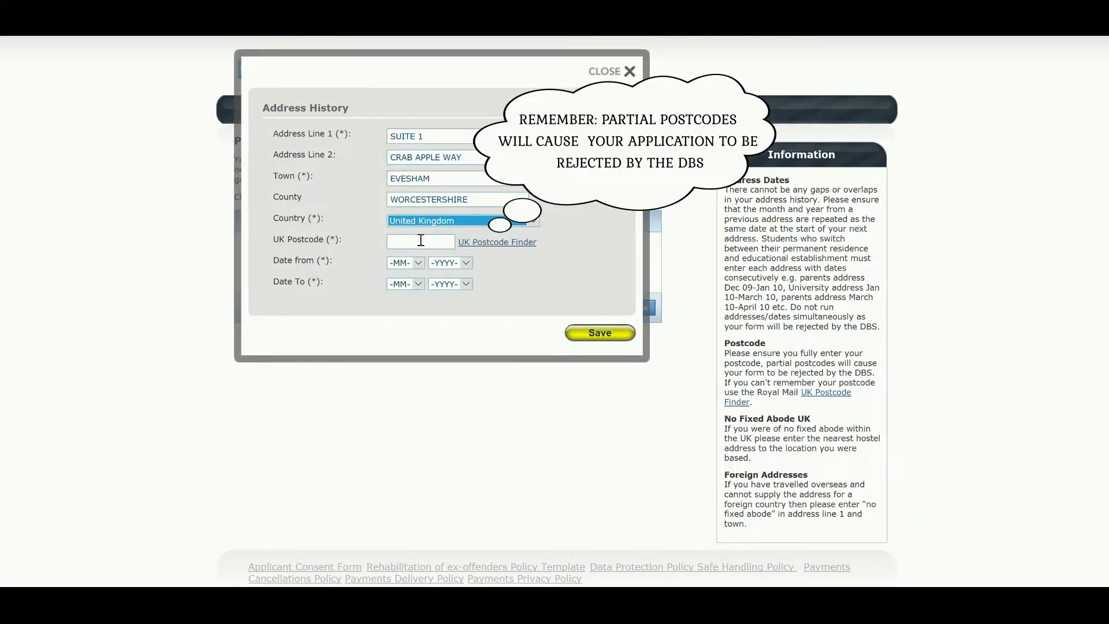
pyautogui.click(421, 240)
pyautogui.write('WR')
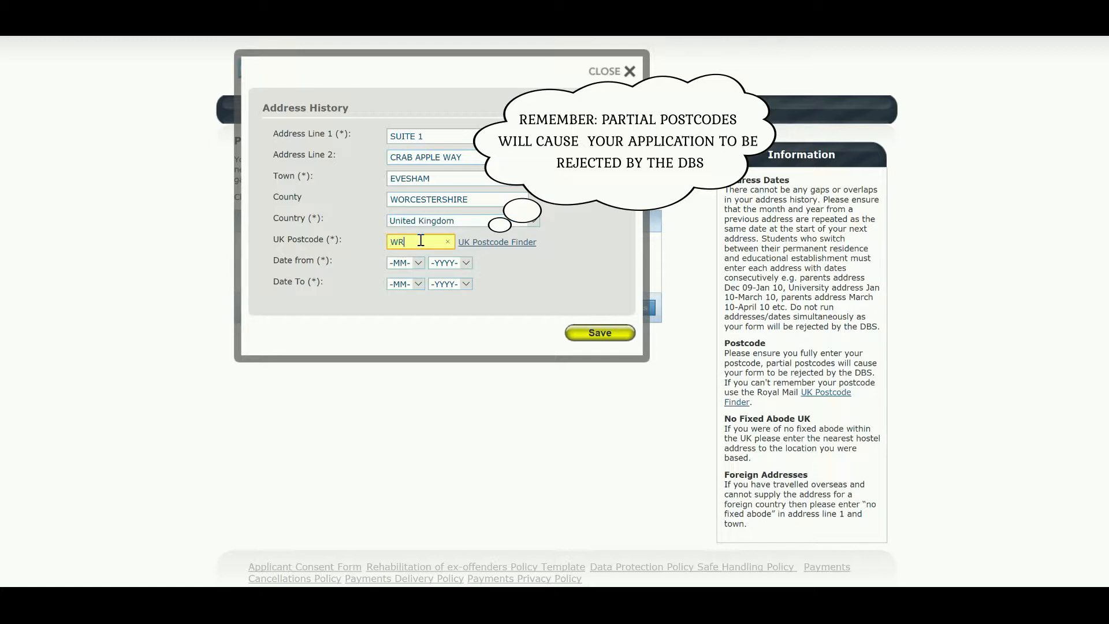
pyautogui.write('111GP')
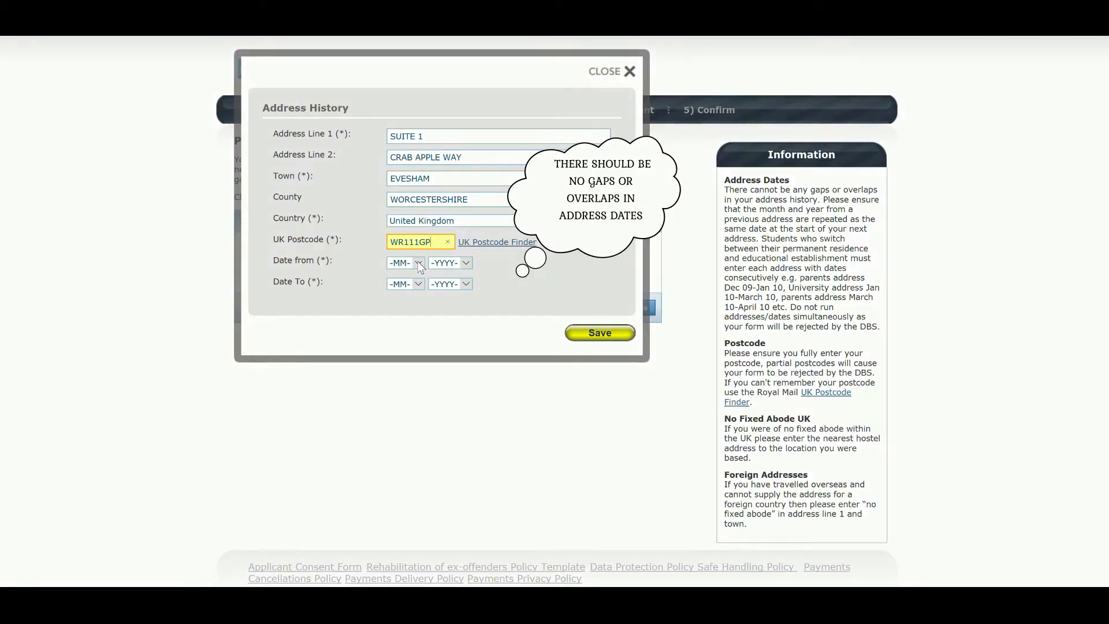
# Date the previous address Jan 2013 to Jan 2014, save it, and proceed to Additional Info.
pyautogui.click(418, 263)
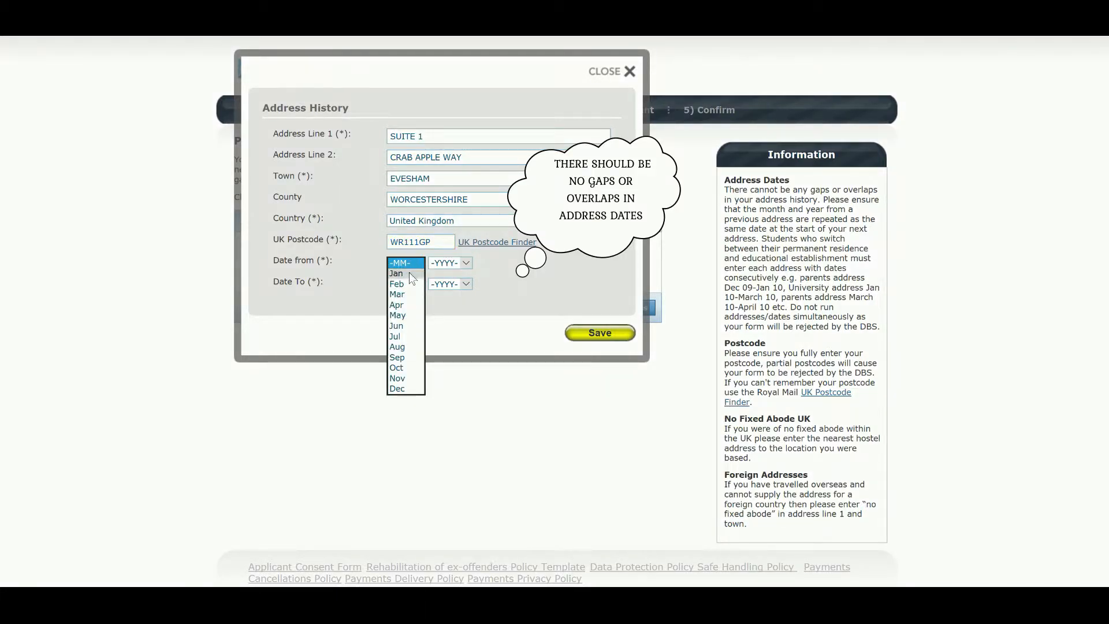
pyautogui.click(409, 272)
pyautogui.click(465, 264)
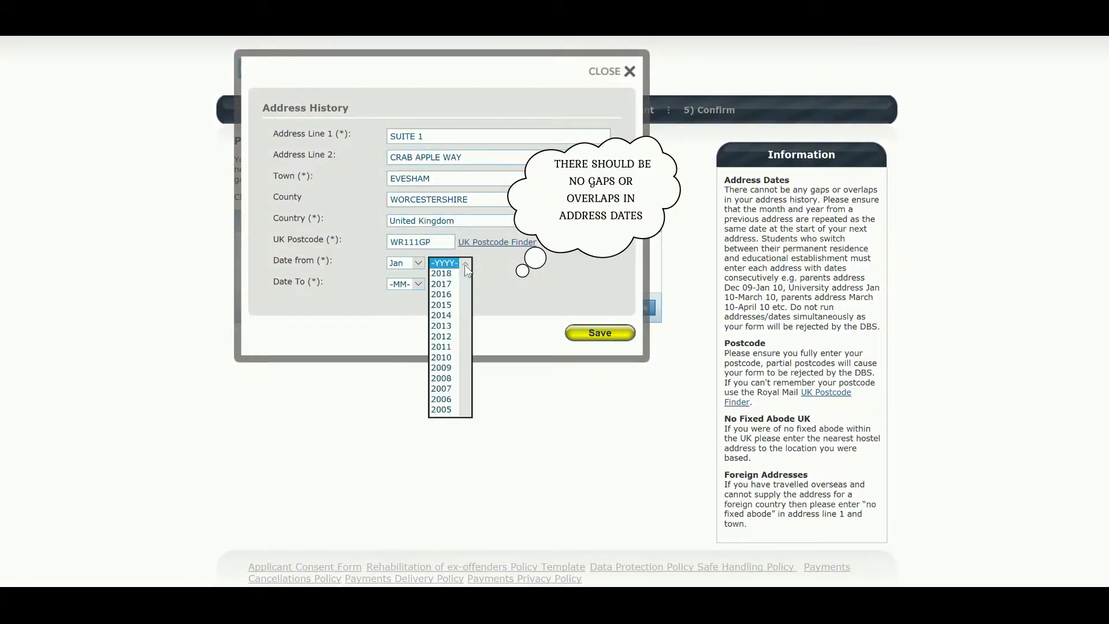
pyautogui.click(446, 325)
pyautogui.click(418, 282)
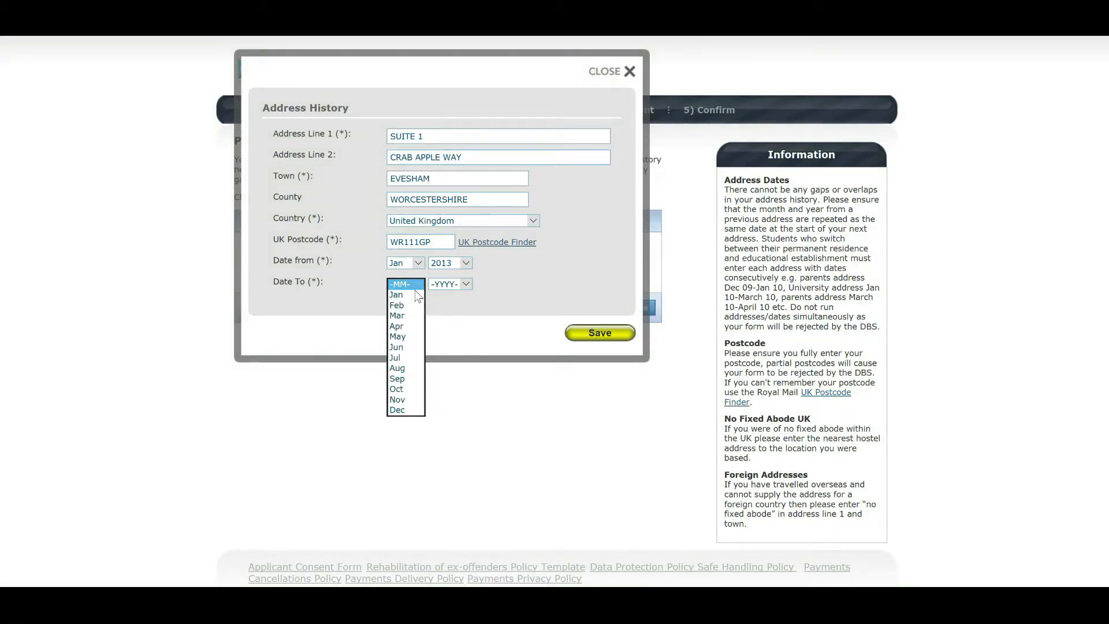
pyautogui.click(411, 297)
pyautogui.click(464, 284)
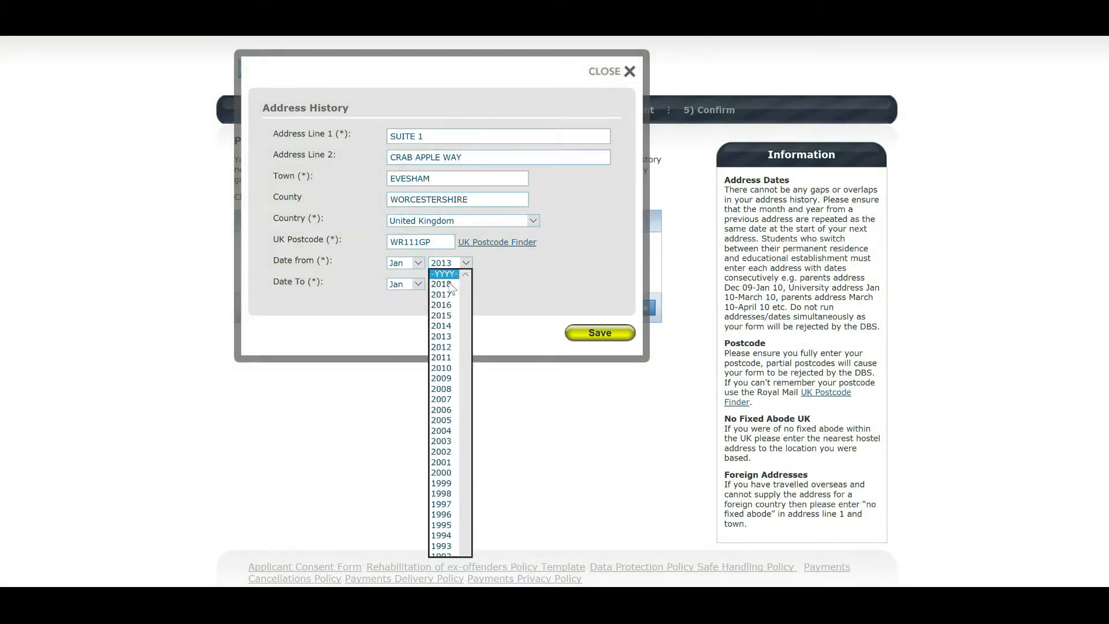
pyautogui.click(448, 326)
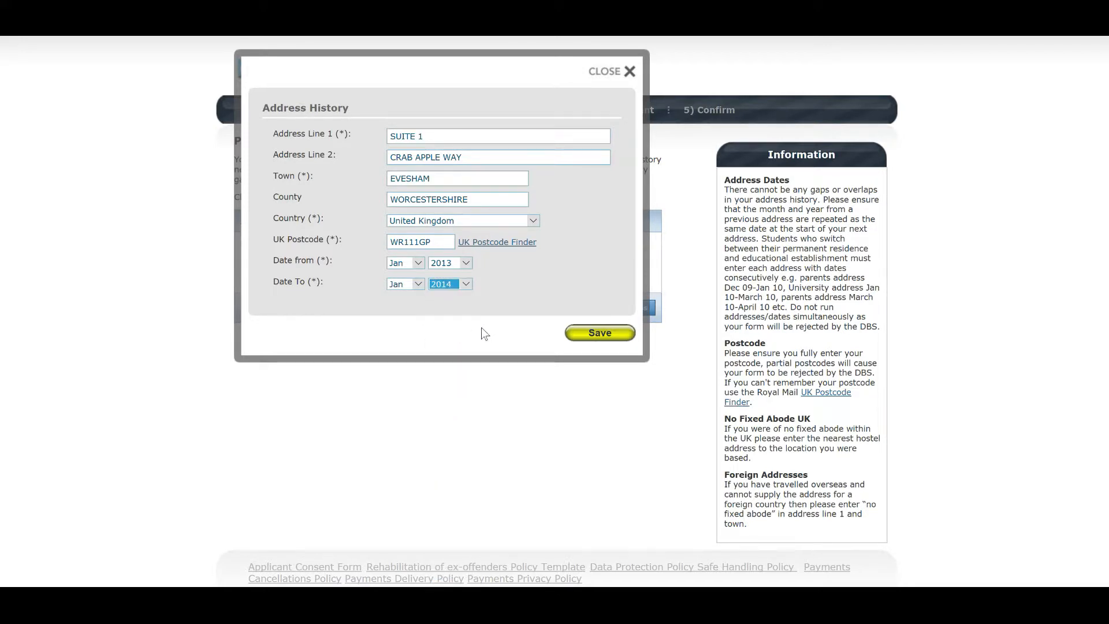
pyautogui.click(571, 333)
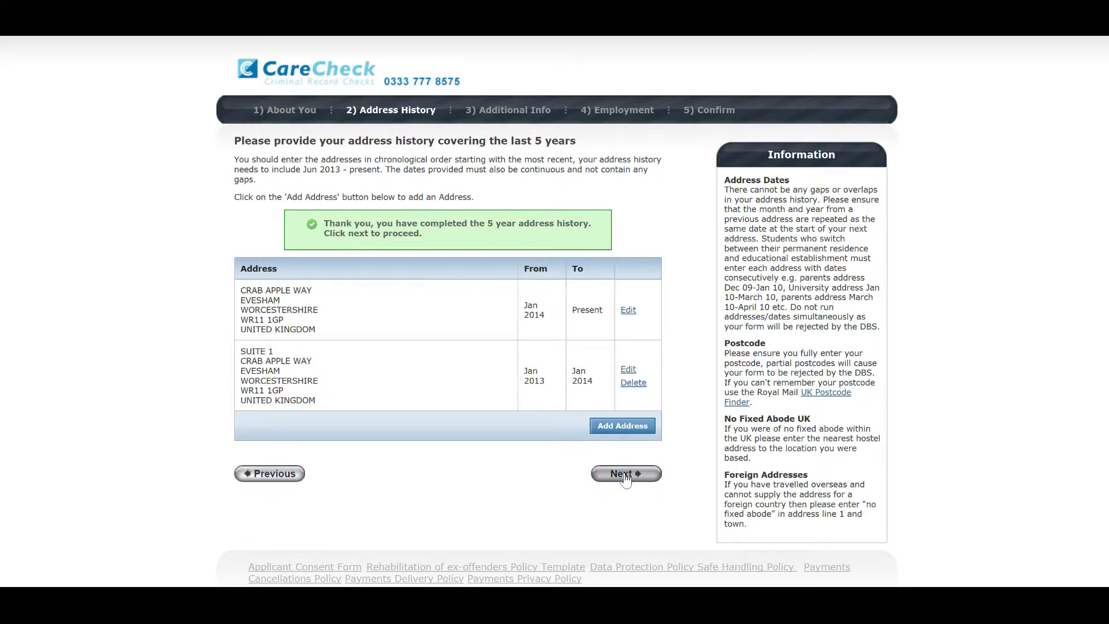
pyautogui.click(625, 478)
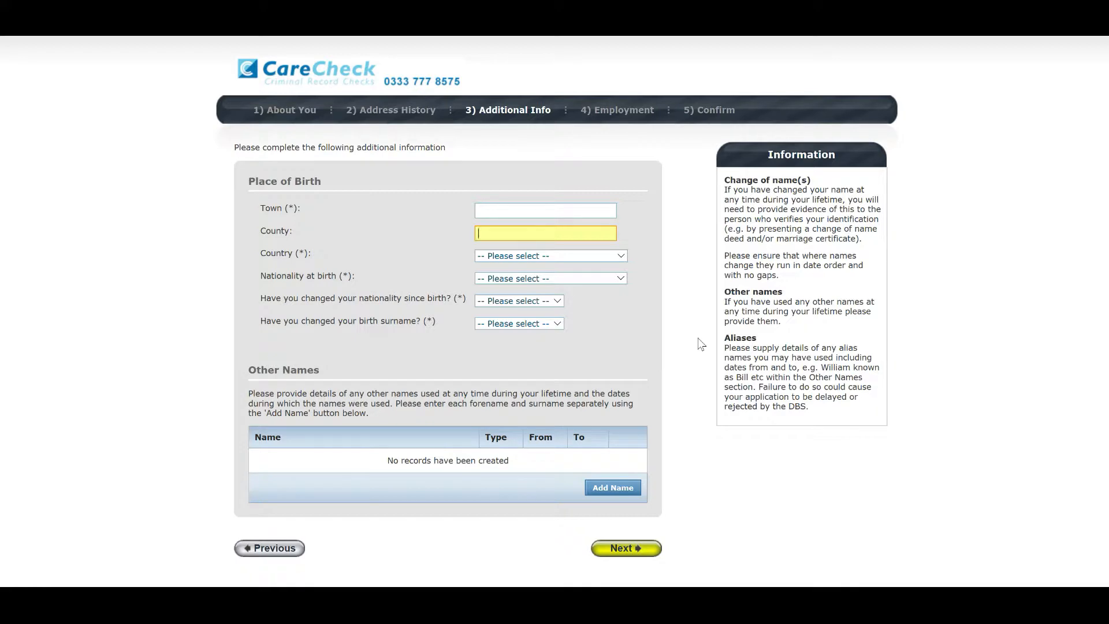
# Enter the place of birth as EVESHAM, WORCESTERSHIRE, United Kingdom.
pyautogui.click(534, 212)
pyautogui.write('EVESHAM')
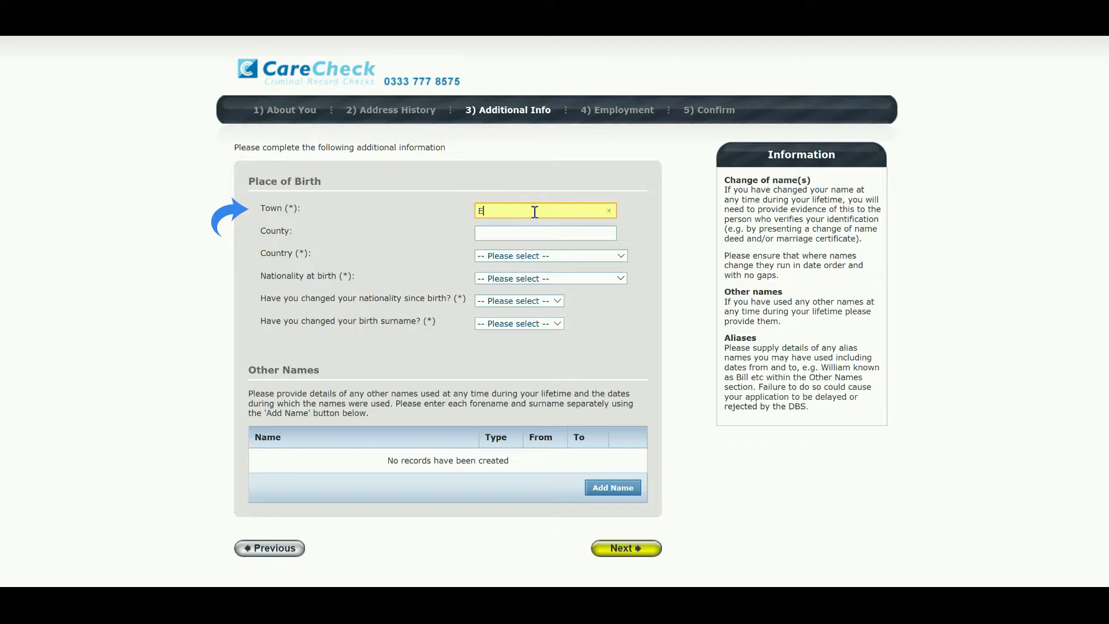
pyautogui.click(529, 229)
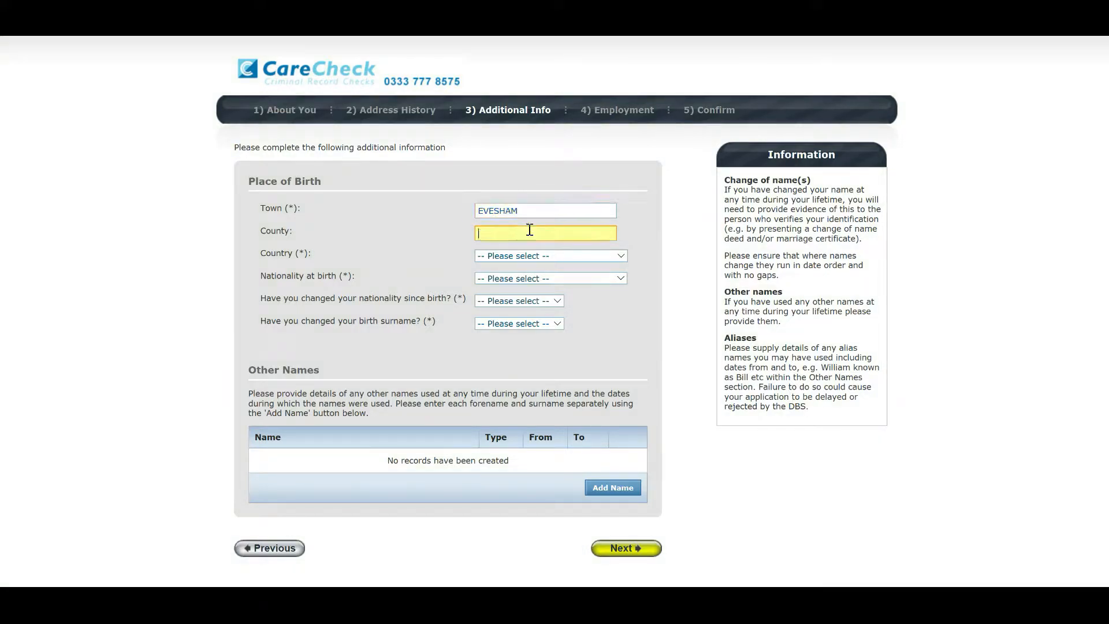
pyautogui.write('WORCESTERSHIRE')
pyautogui.click(540, 255)
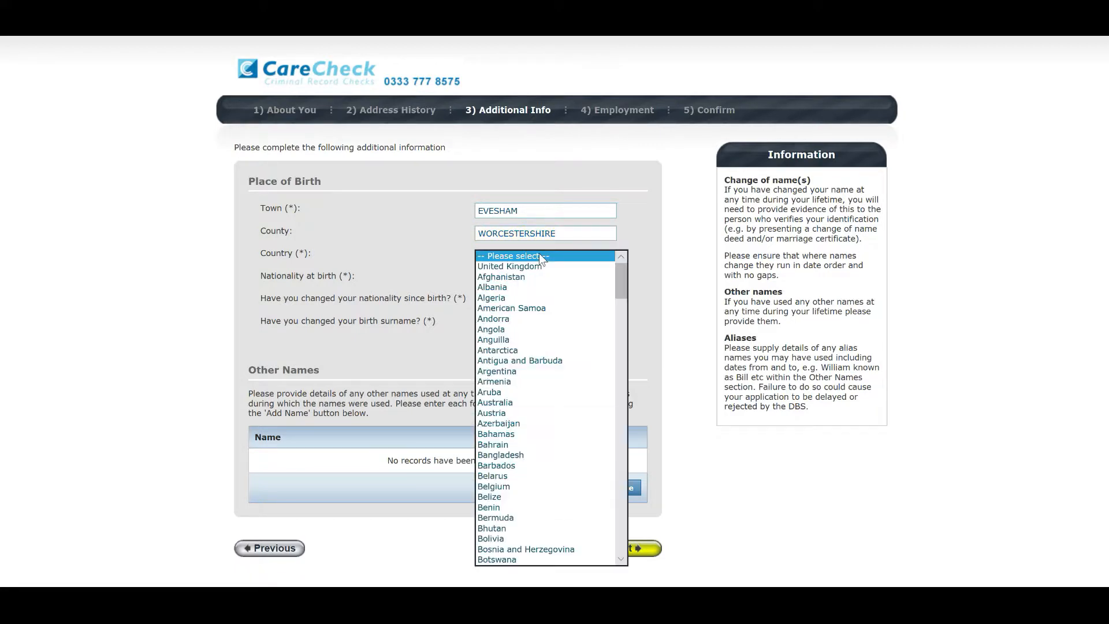
pyautogui.click(538, 266)
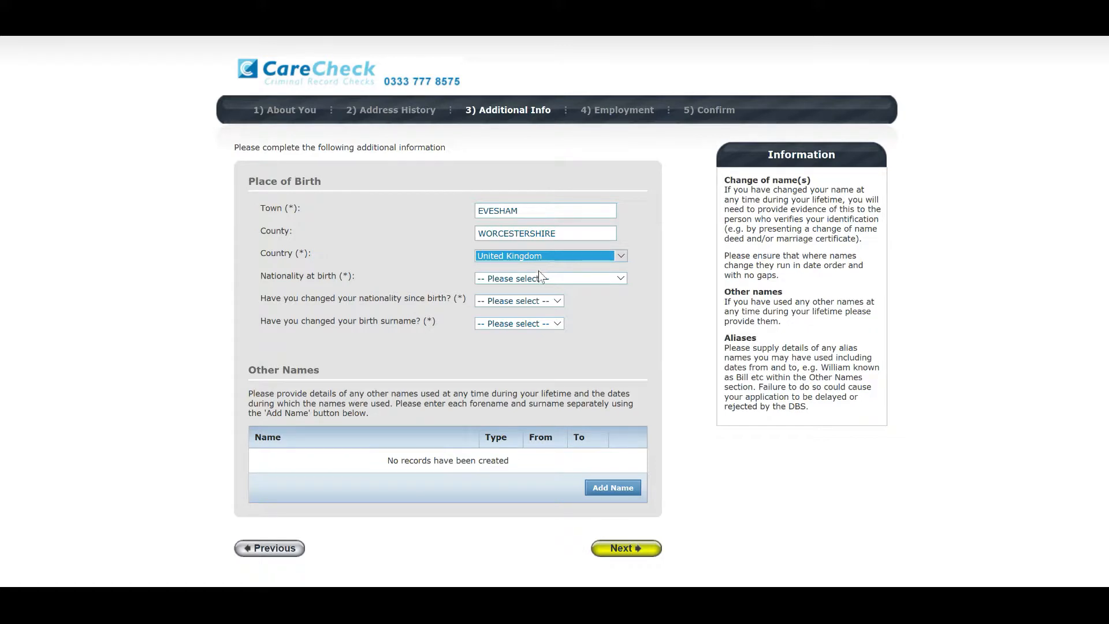
# Set birth nationality to British and answer No to both the nationality and birth-surname change questions.
pyautogui.click(539, 280)
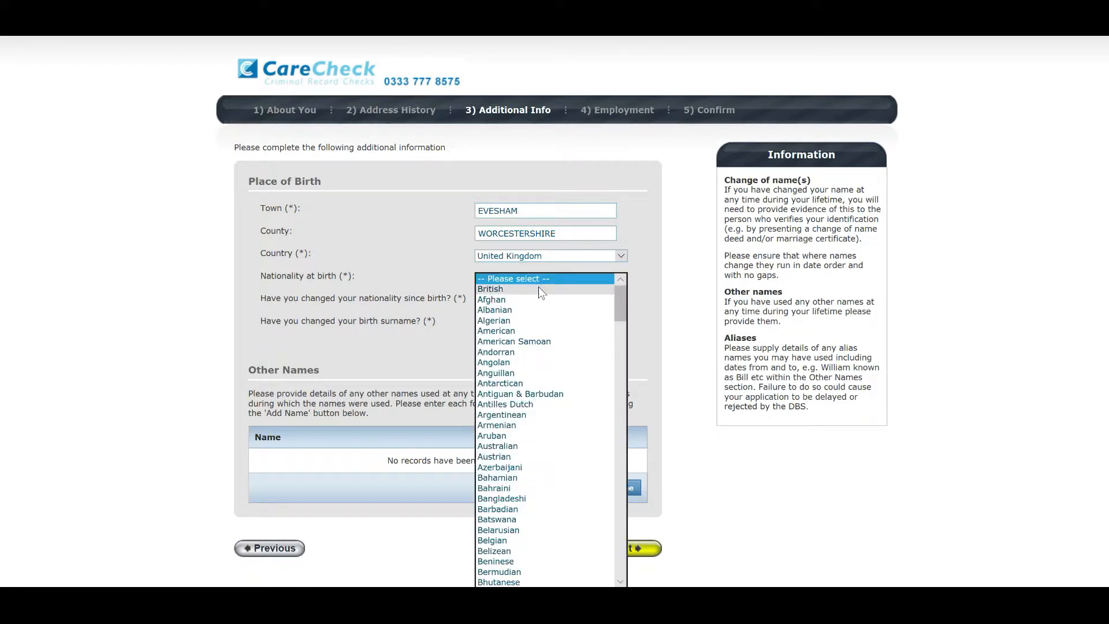
pyautogui.click(538, 287)
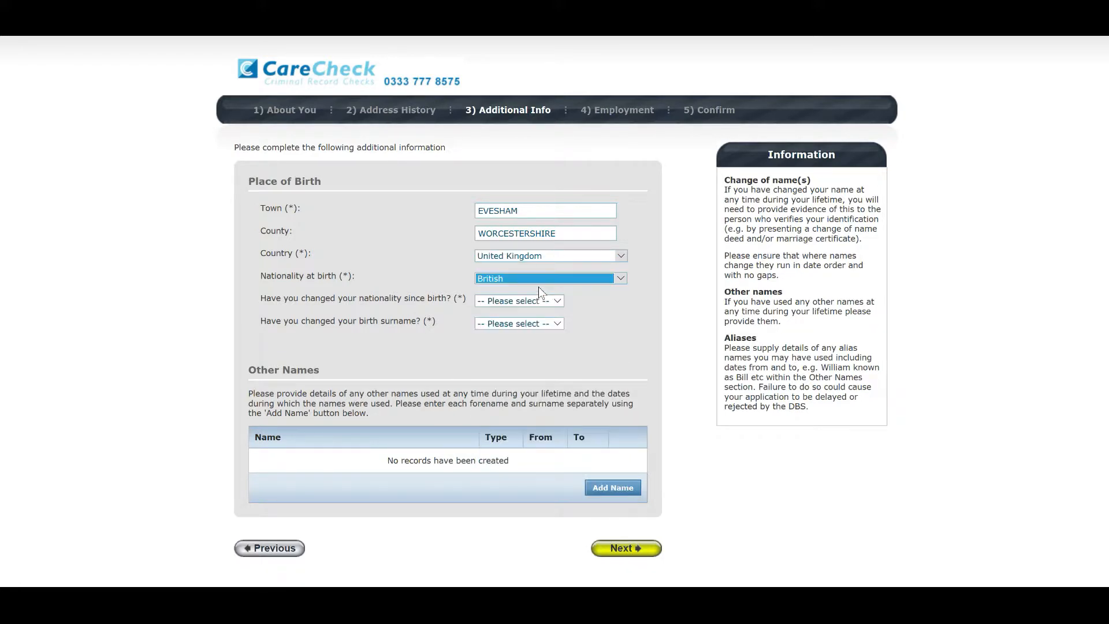
pyautogui.click(569, 293)
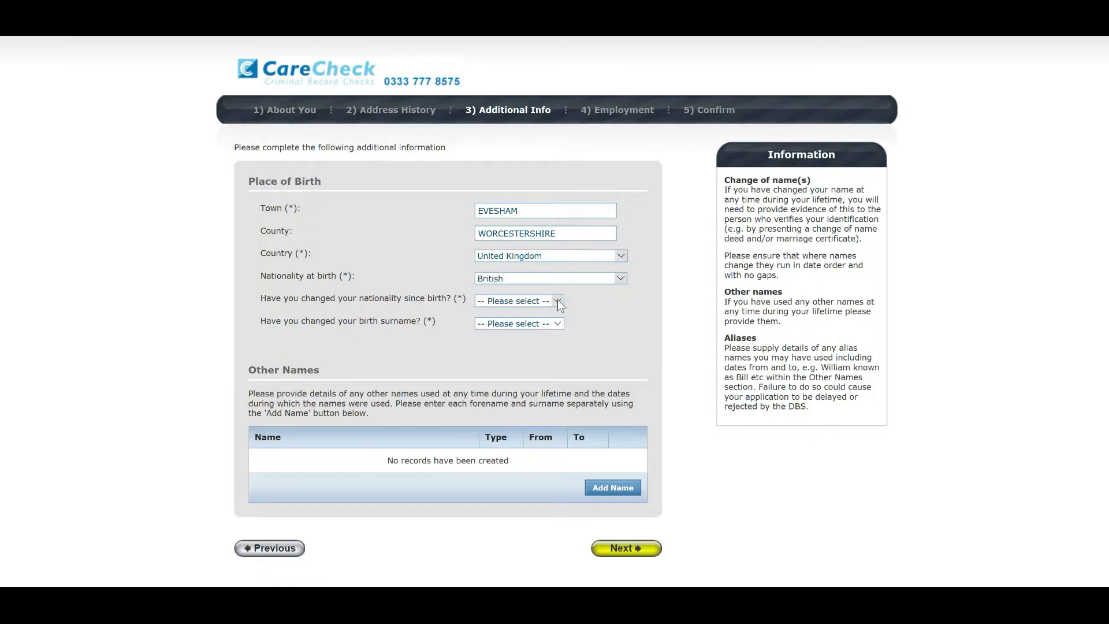
pyautogui.click(557, 303)
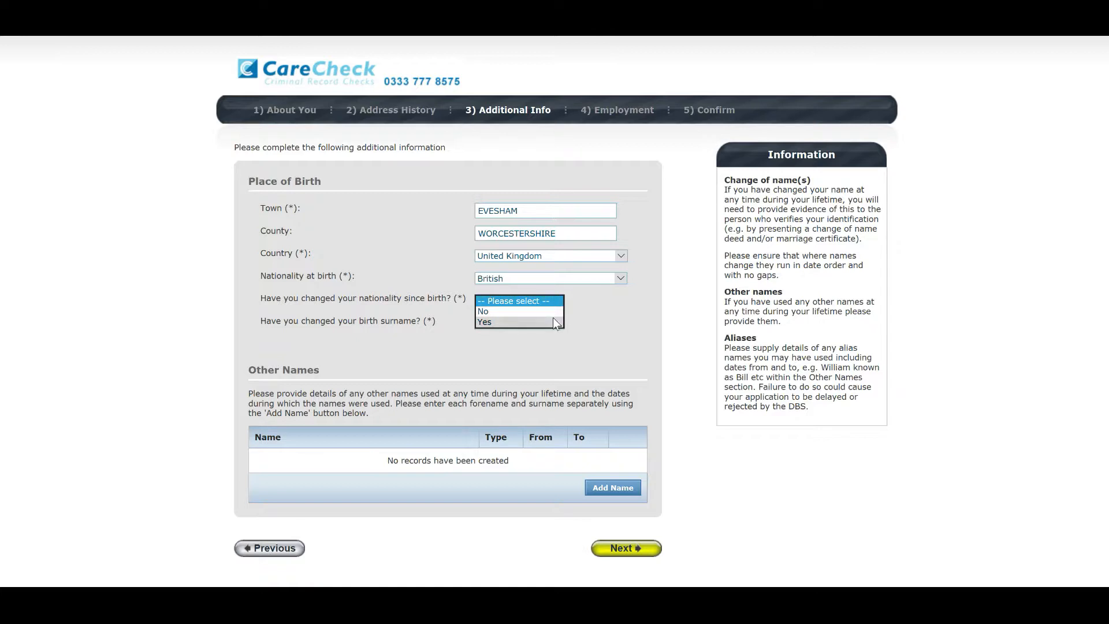
pyautogui.click(553, 320)
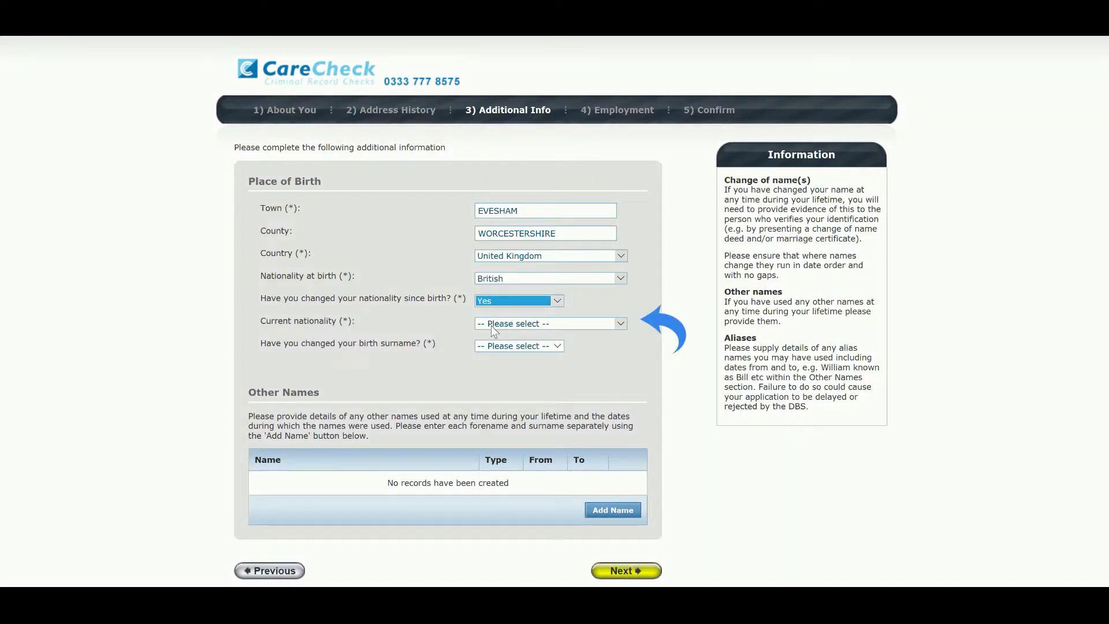
pyautogui.click(557, 299)
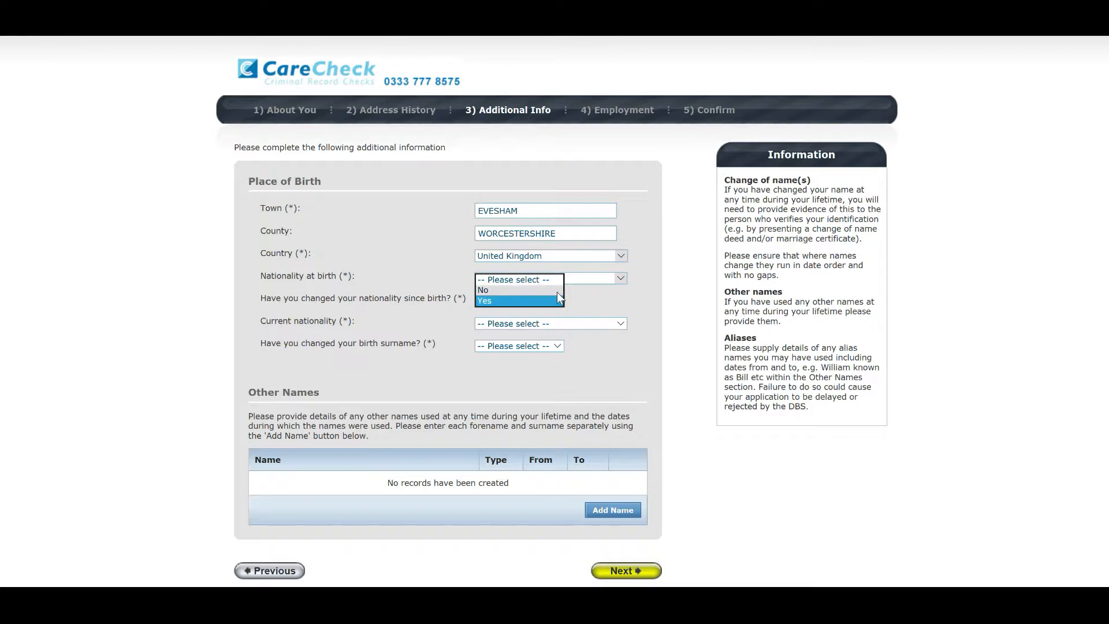
pyautogui.click(557, 292)
pyautogui.click(577, 297)
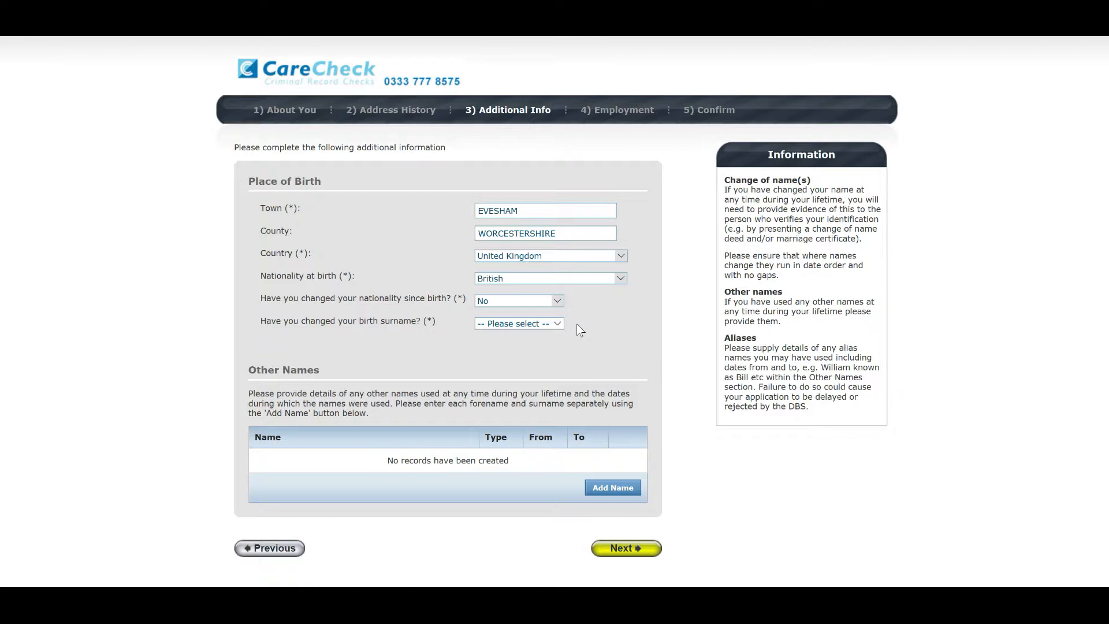
pyautogui.click(555, 324)
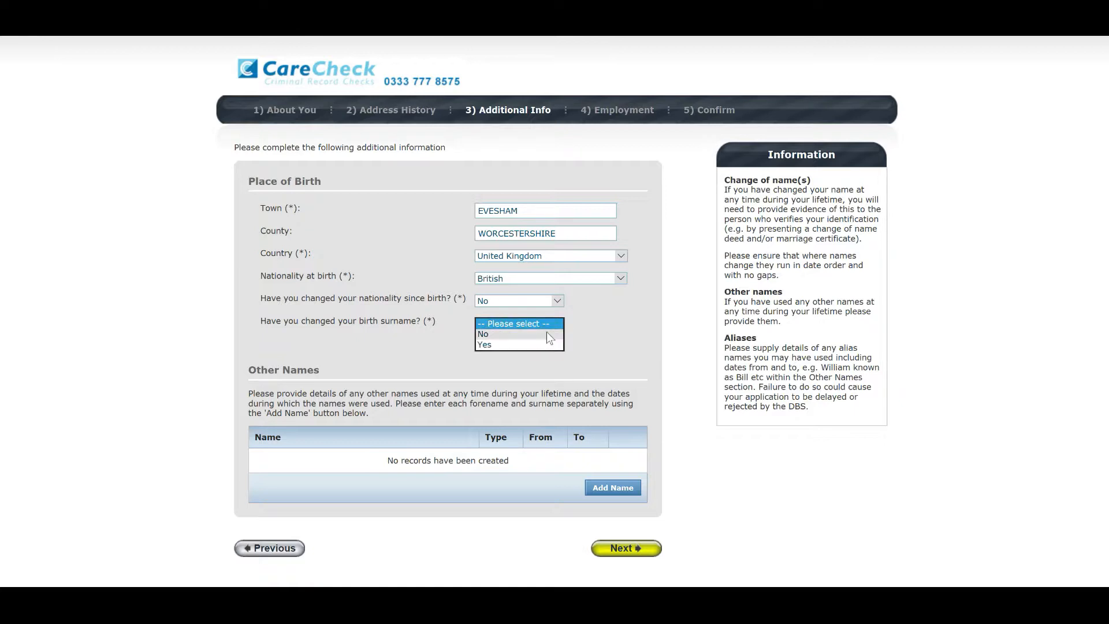
pyautogui.click(546, 339)
# Submit the Additional Info form to reach step 4, Employment.
pyautogui.click(581, 333)
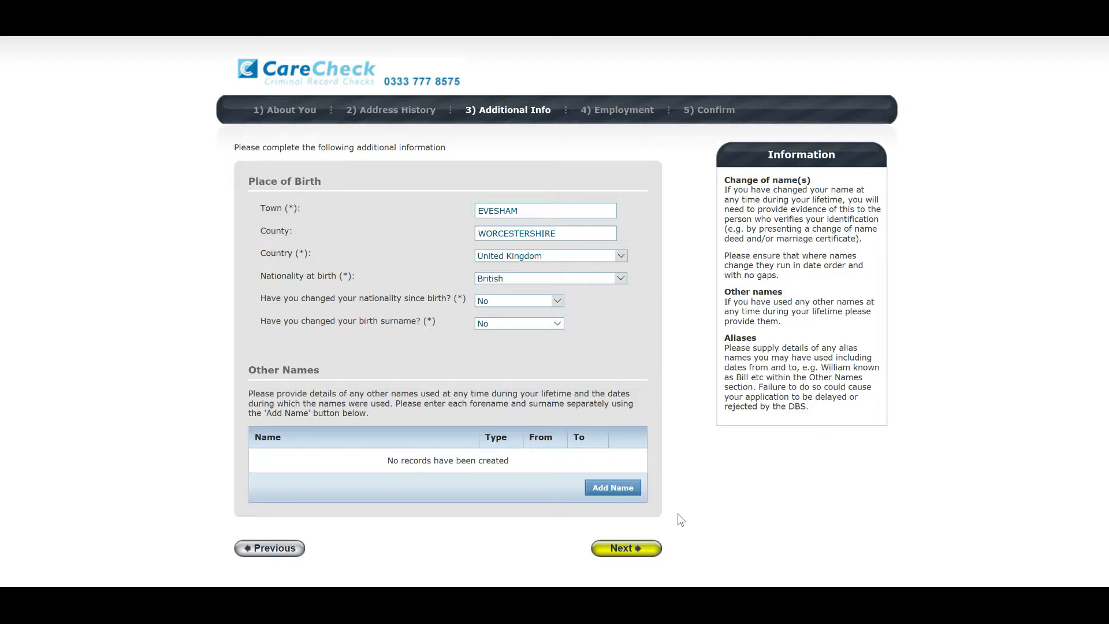
pyautogui.click(651, 549)
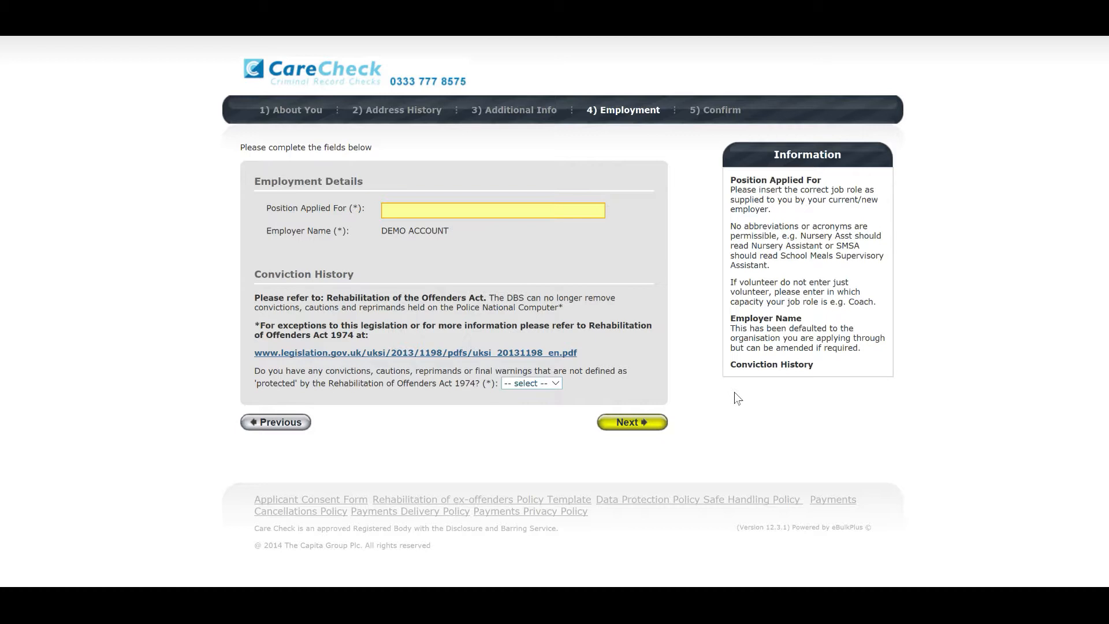
# Enter CARE ASSISTANT as the position applied for and begin answering the convictions question.
pyautogui.write('CARE ASSISTANT')
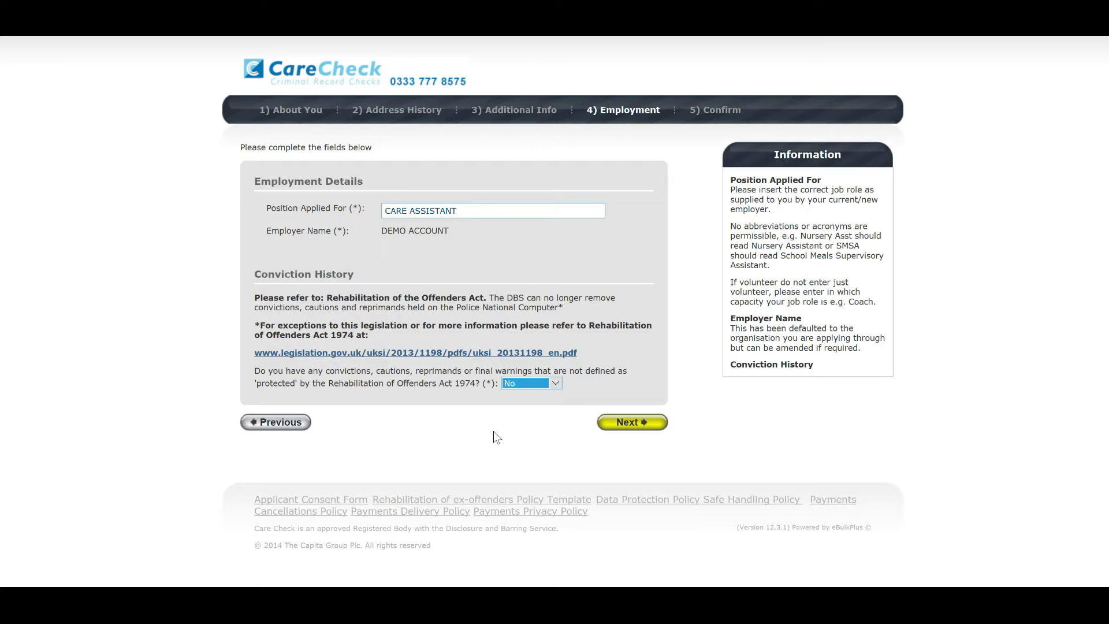
pyautogui.click(555, 384)
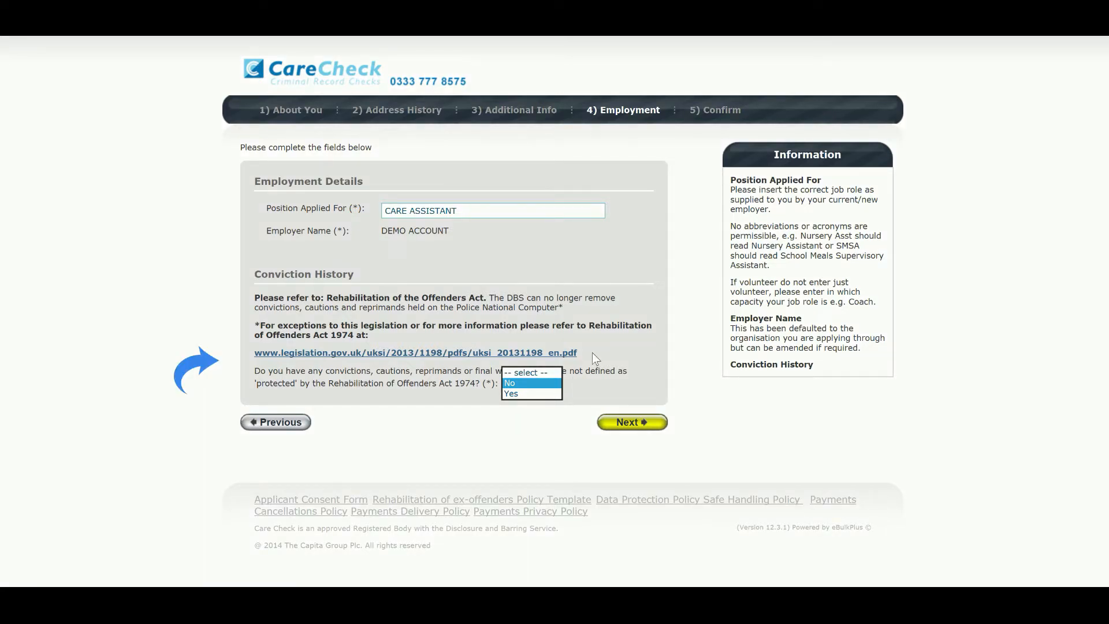
# Keep No for unprotected convictions and proceed to the Application Confirmation and Consent page.
pyautogui.press('Return')
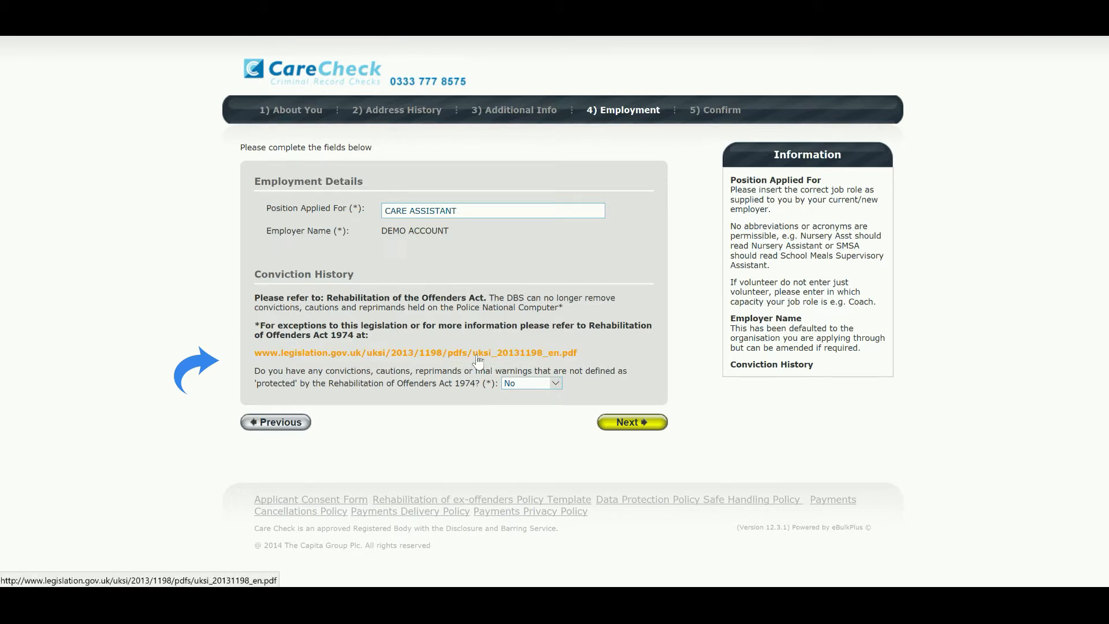
pyautogui.click(555, 382)
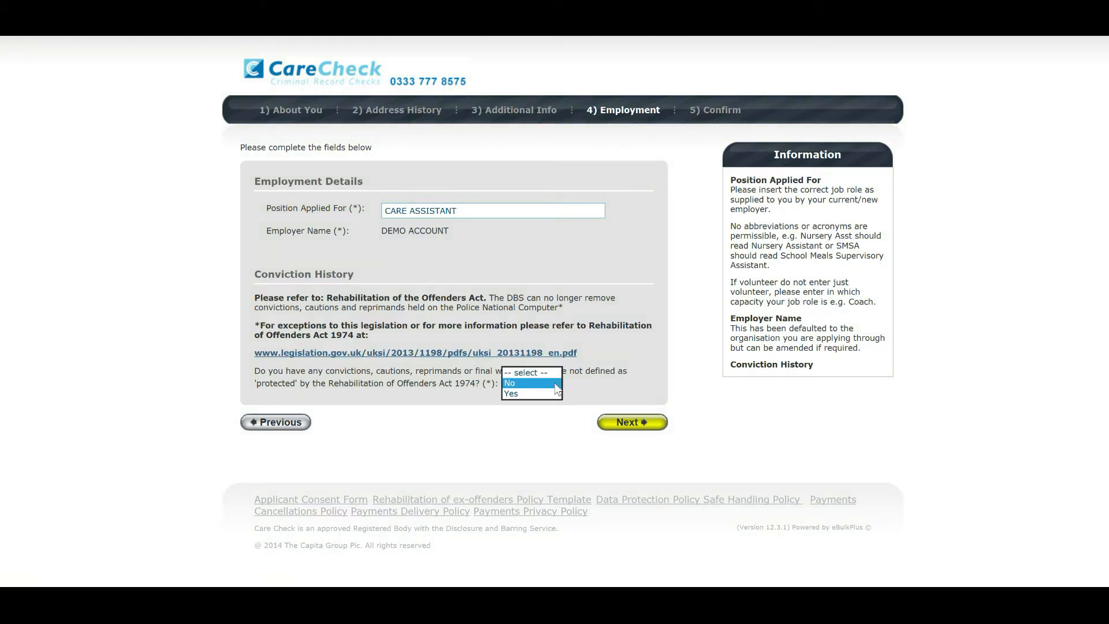
pyautogui.click(542, 382)
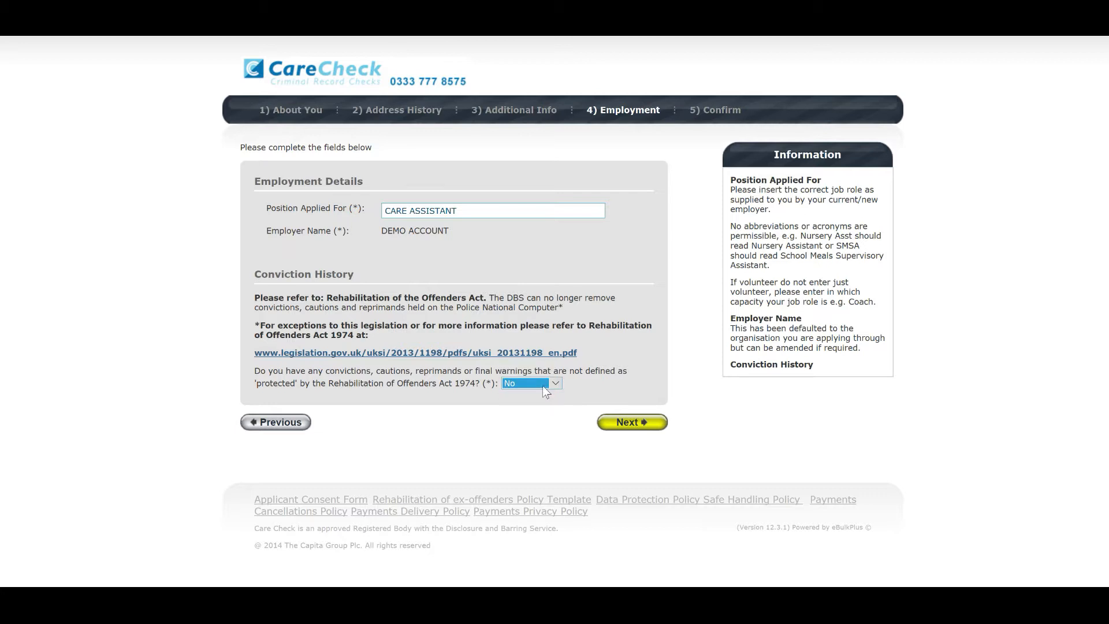
pyautogui.click(630, 422)
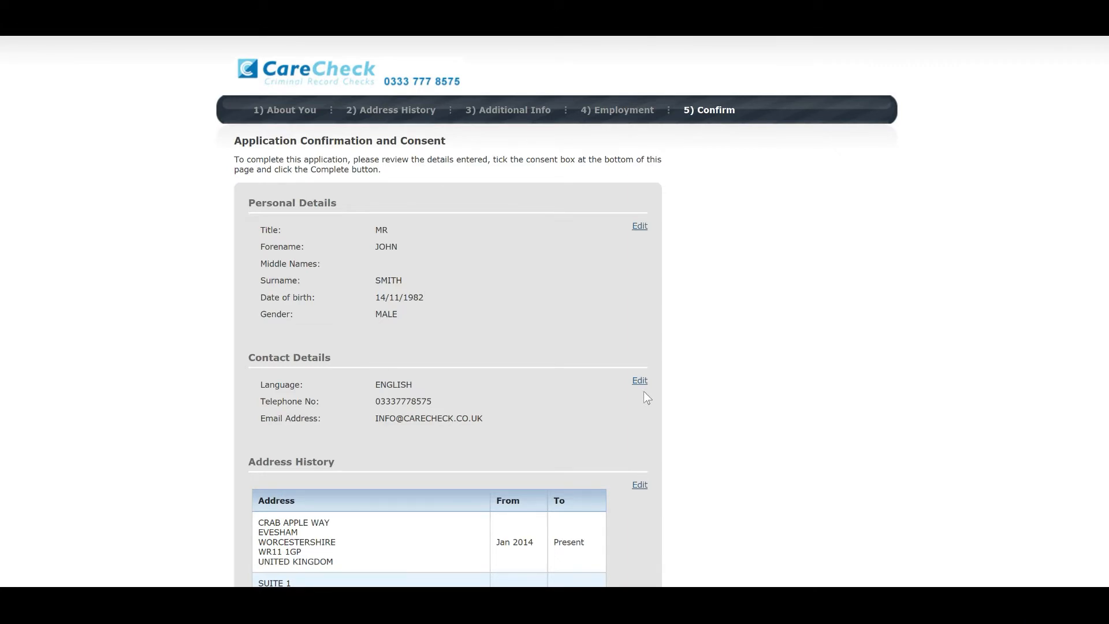
# Scroll through the application summary down to the three applicant consent declarations.
pyautogui.scroll(-5, 643, 390)
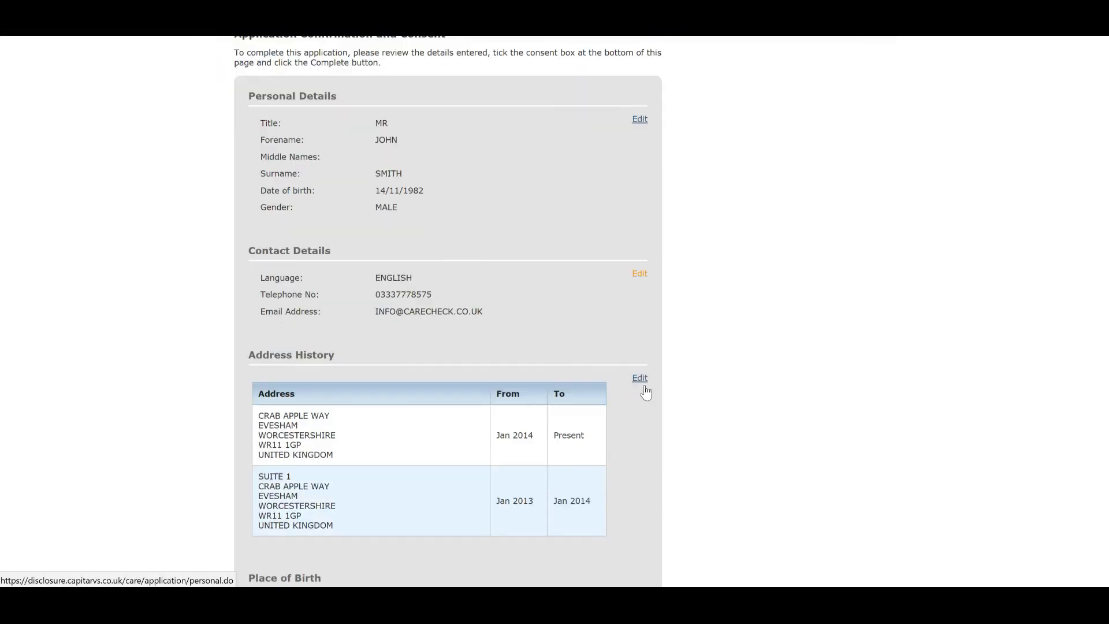
pyautogui.scroll(-4, 644, 387)
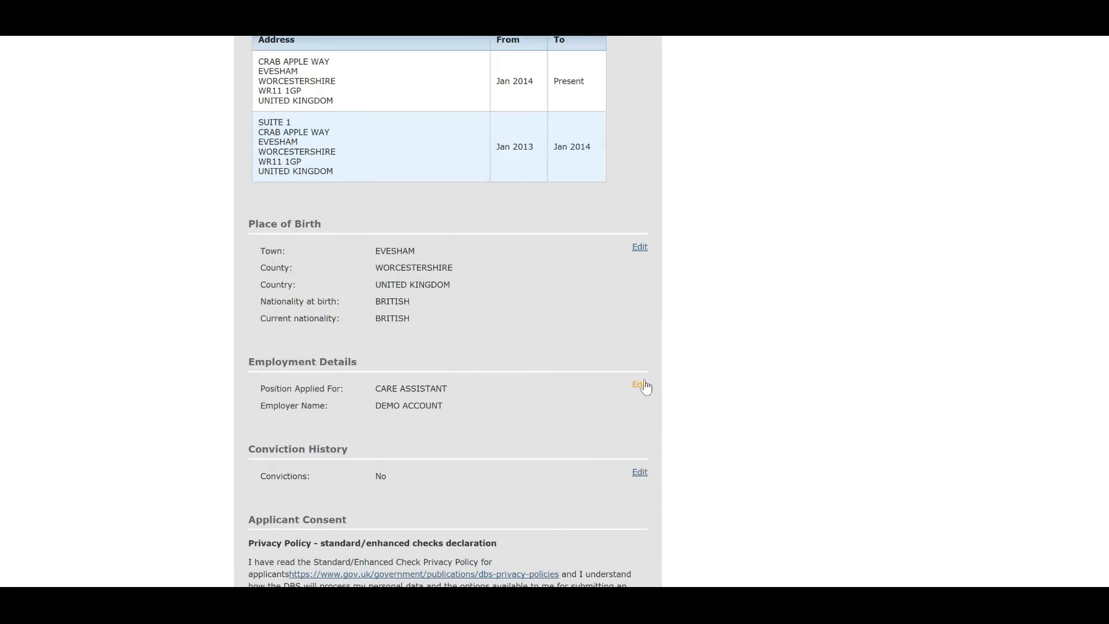
pyautogui.scroll(-3, 645, 387)
pyautogui.scroll(-3, 646, 381)
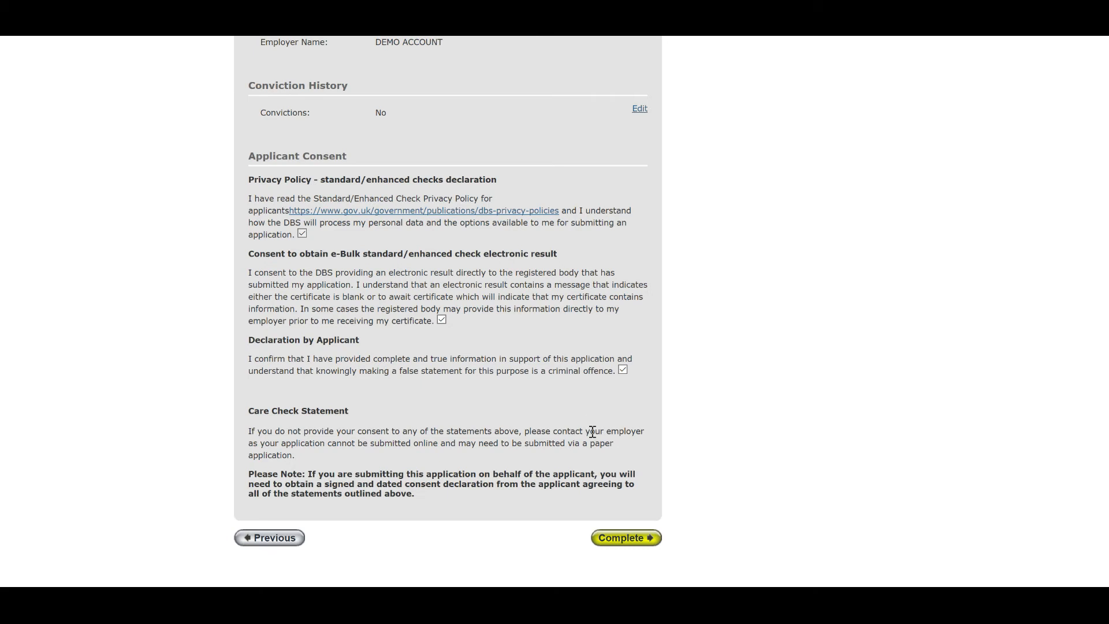
# Complete the DBS application to receive its reference number.
pyautogui.click(626, 540)
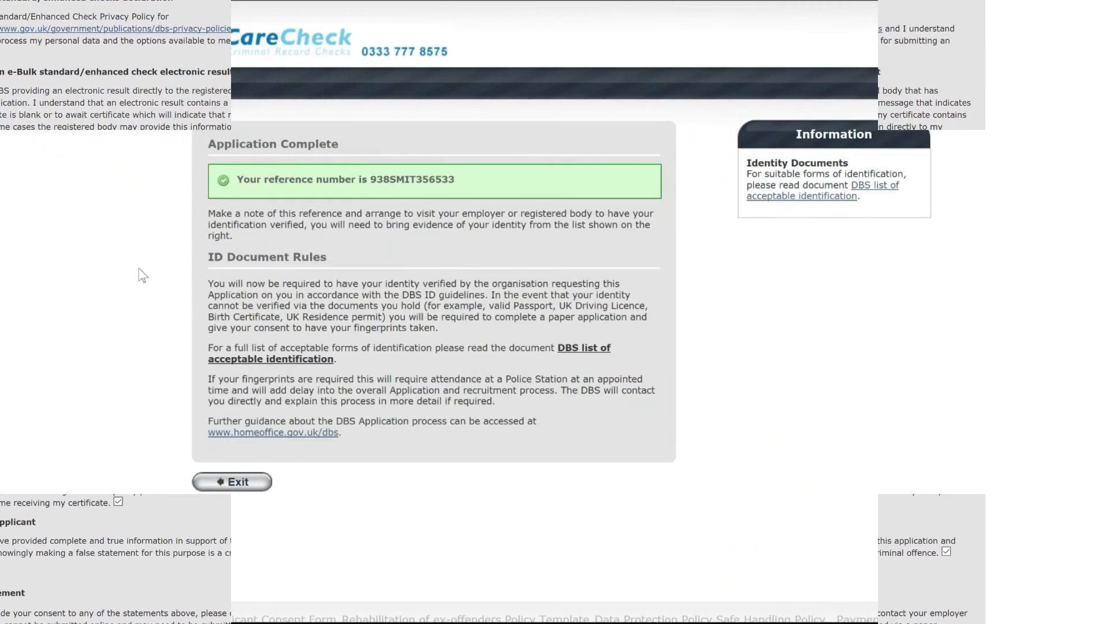